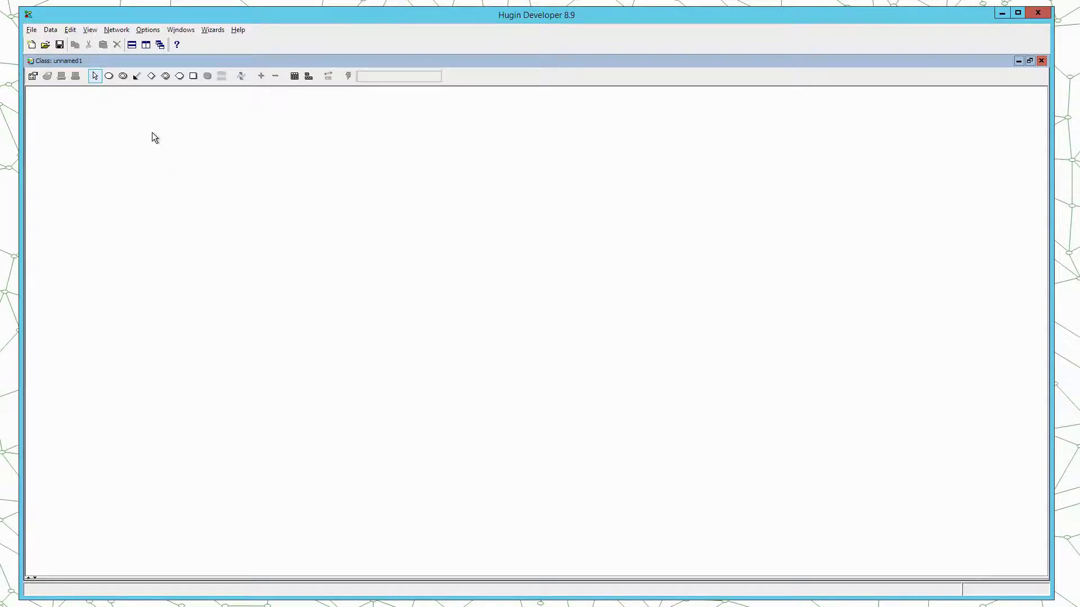
# Add a discrete chance node and rename it from C1 to Chef.
pyautogui.click(110, 77)
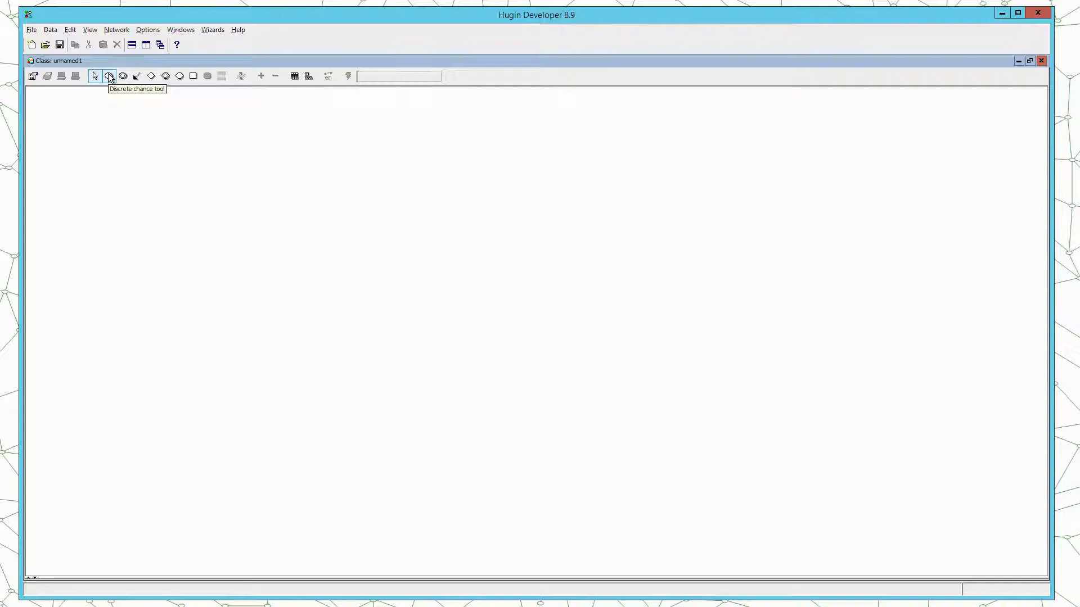
pyautogui.click(110, 77)
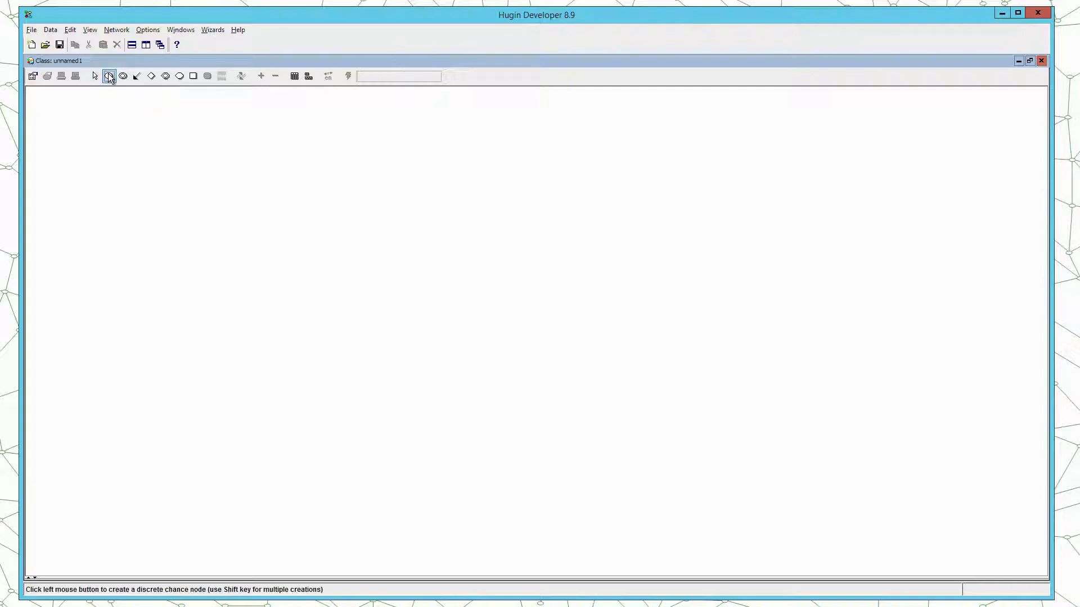
pyautogui.click(307, 169)
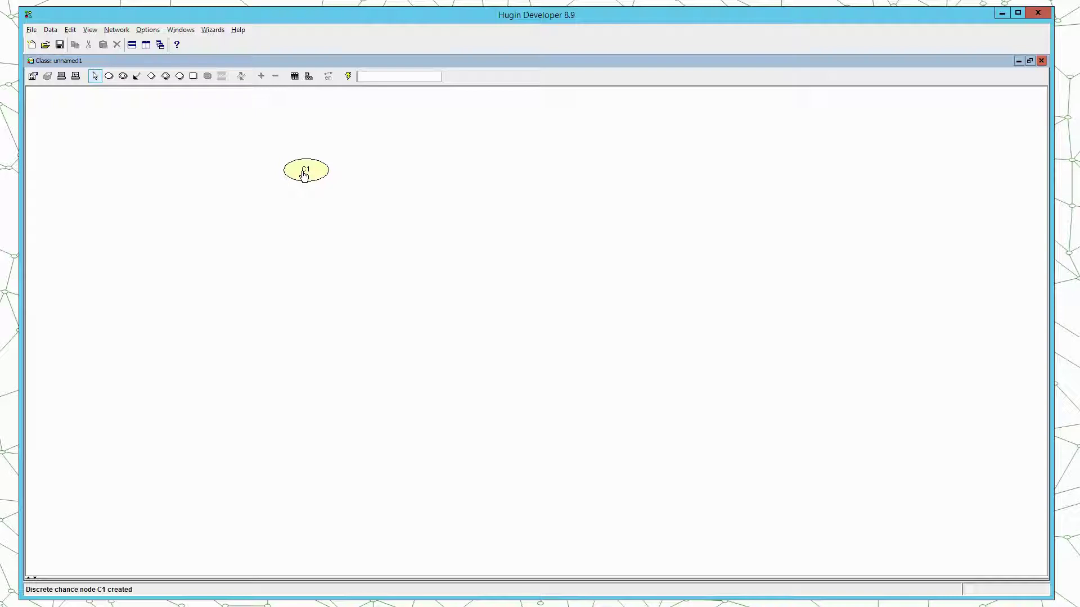
pyautogui.click(304, 176)
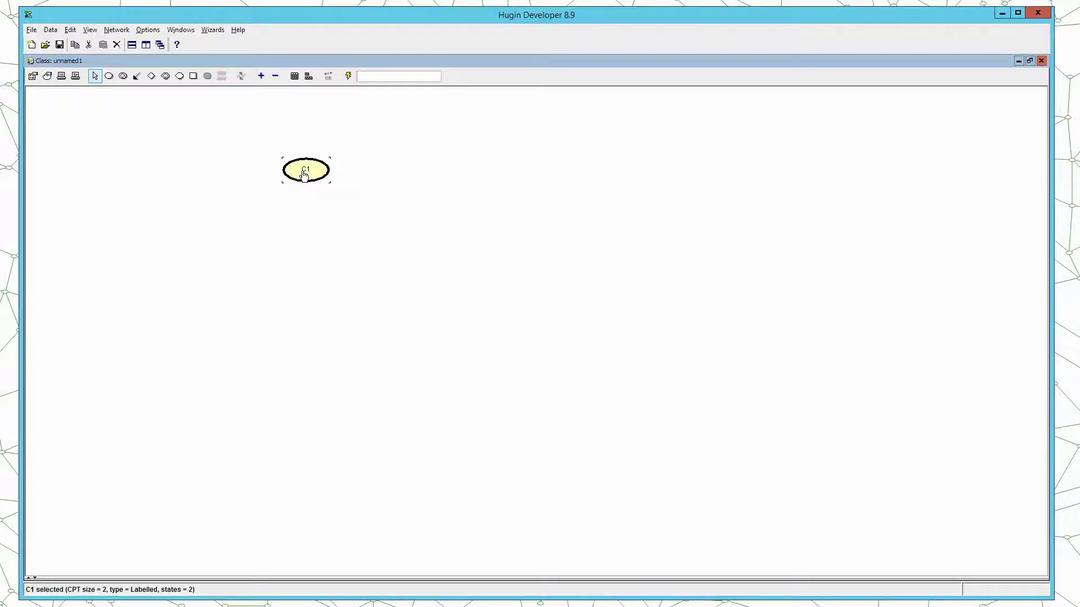
pyautogui.rightClick(304, 176)
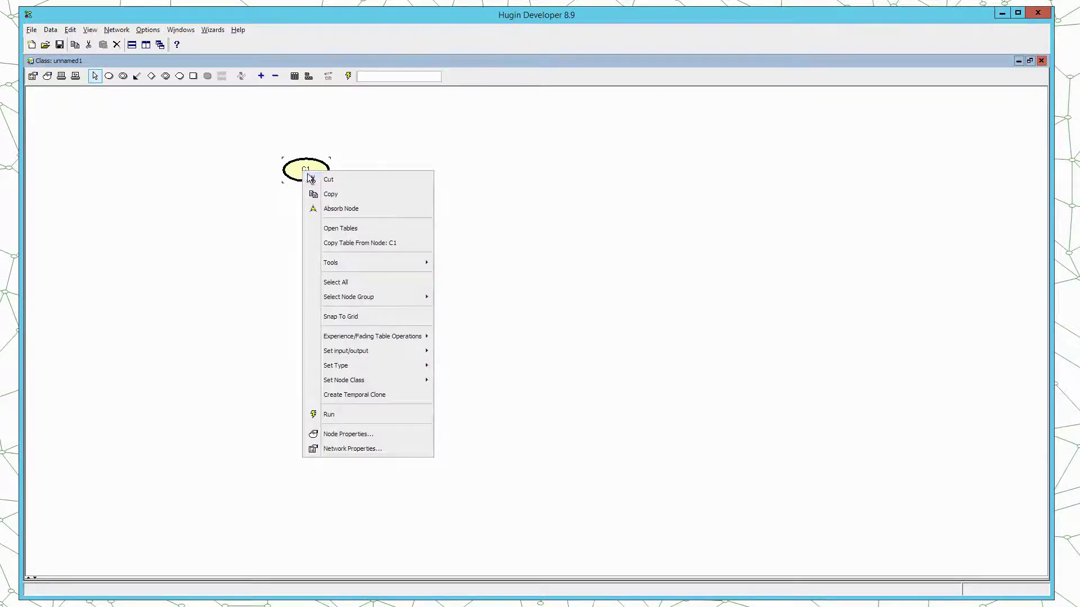
pyautogui.click(363, 434)
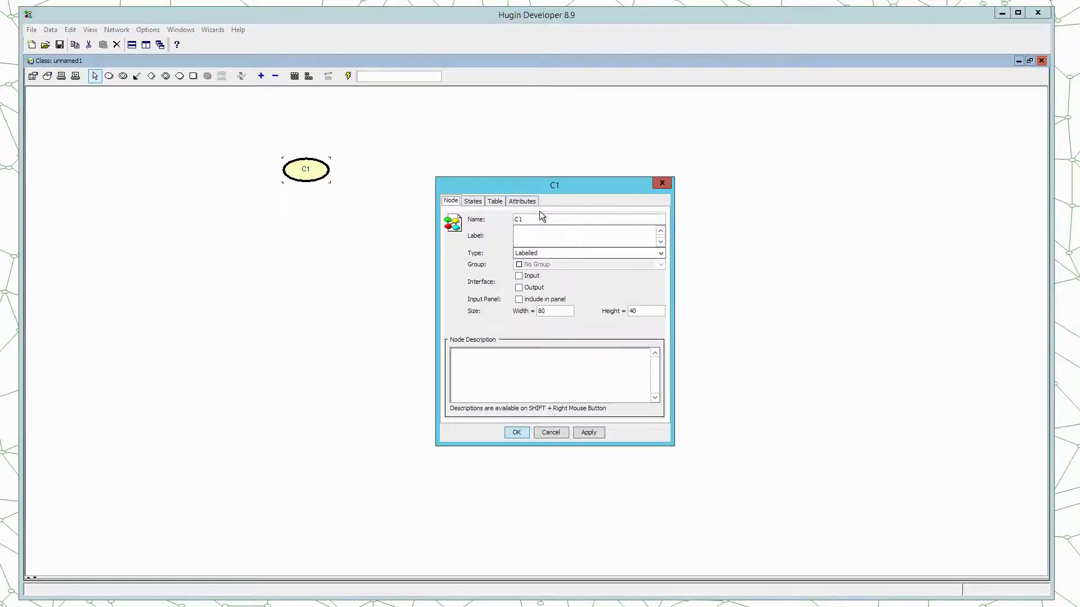
pyautogui.click(554, 220)
pyautogui.press('BackSpace')
pyautogui.write('hef')
pyautogui.click(517, 432)
# Add a second chance node below Chef and name it Taste.
pyautogui.click(122, 103)
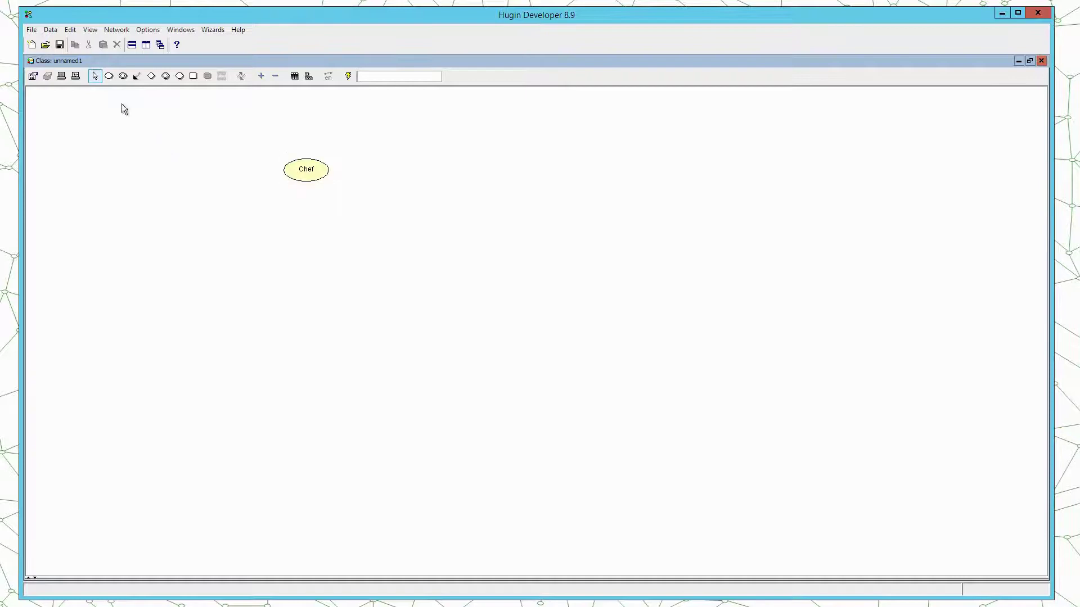
pyautogui.click(108, 78)
pyautogui.click(305, 238)
pyautogui.doubleClick(306, 238)
pyautogui.press('BackSpace')
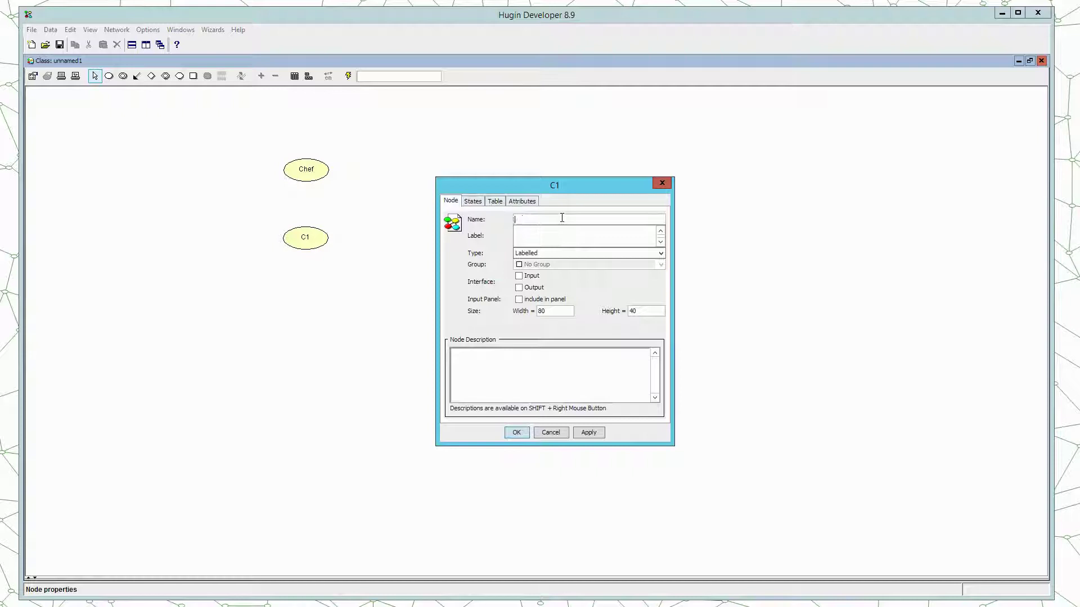
pyautogui.write('Taset')
pyautogui.press('BackSpace')
pyautogui.press('BackSpace')
pyautogui.write('te')
pyautogui.click(522, 433)
pyautogui.click(245, 168)
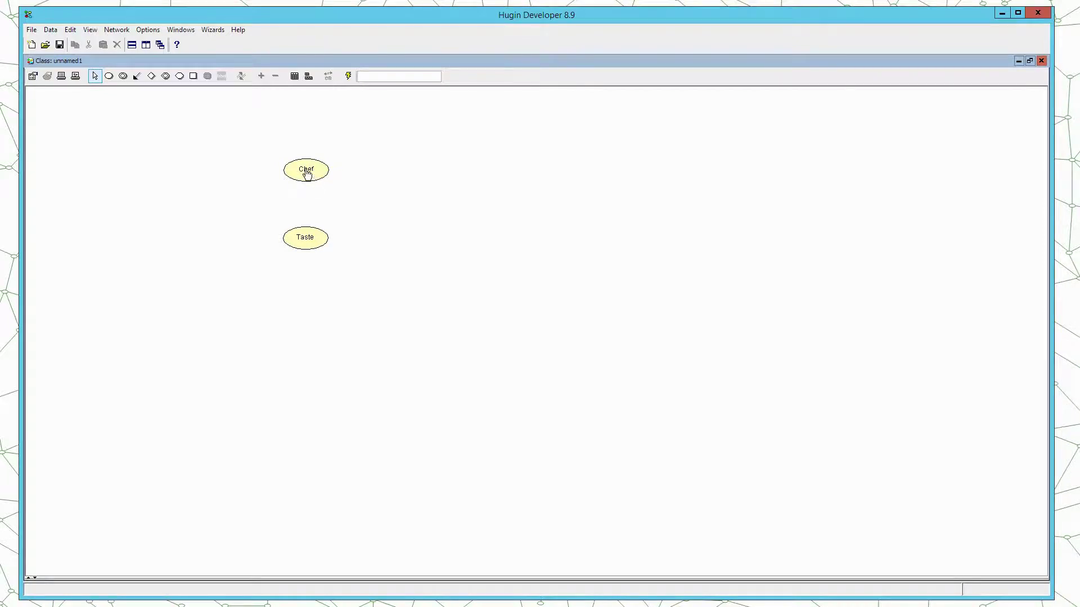
# Open Chef's table, adding then removing extra states so two remain.
pyautogui.click(307, 176)
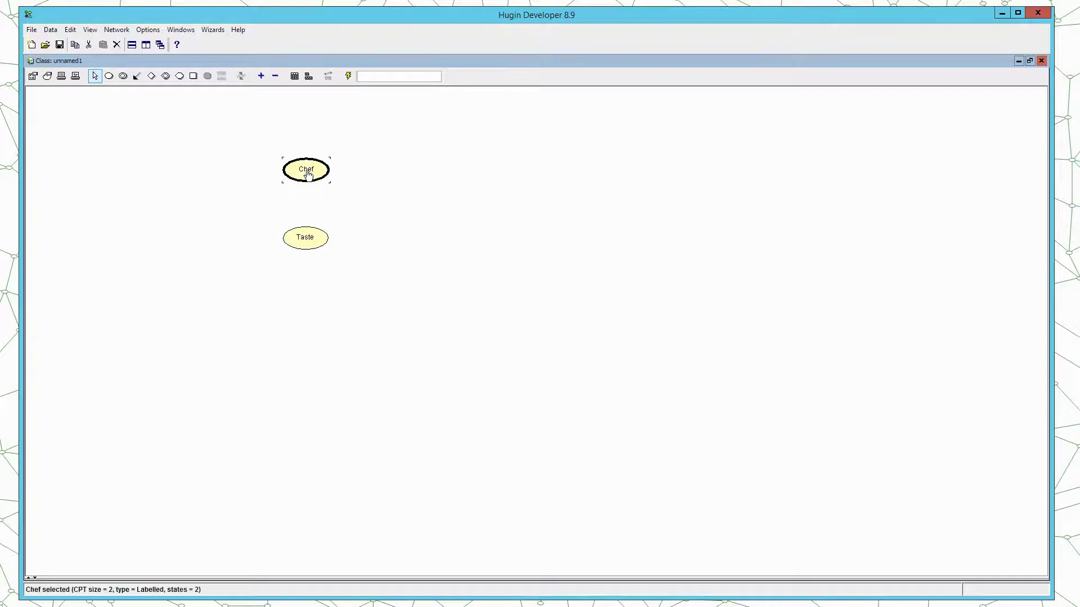
pyautogui.rightClick(308, 175)
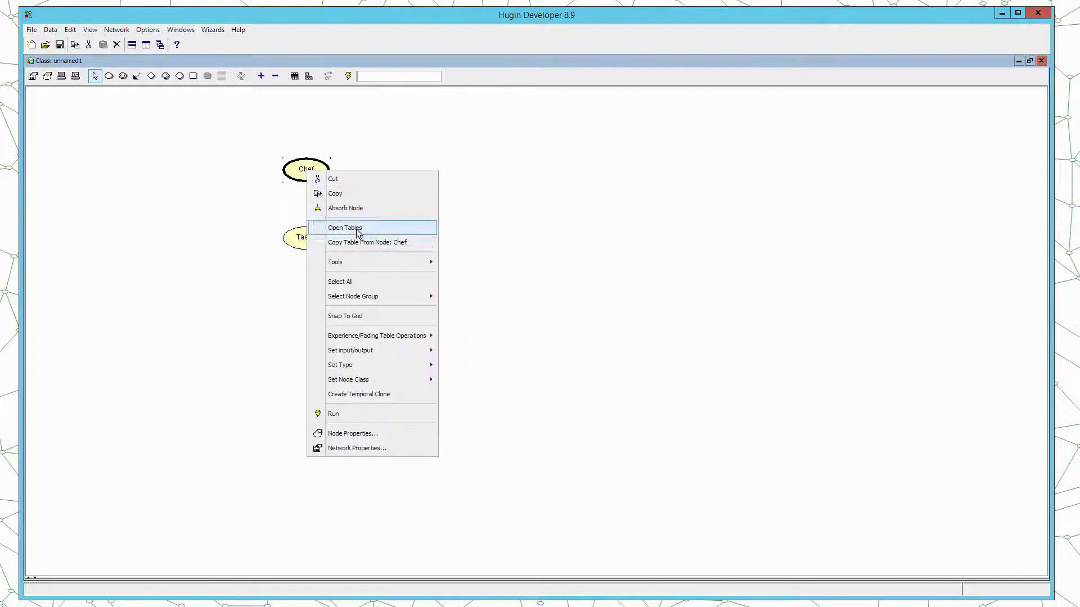
pyautogui.click(340, 227)
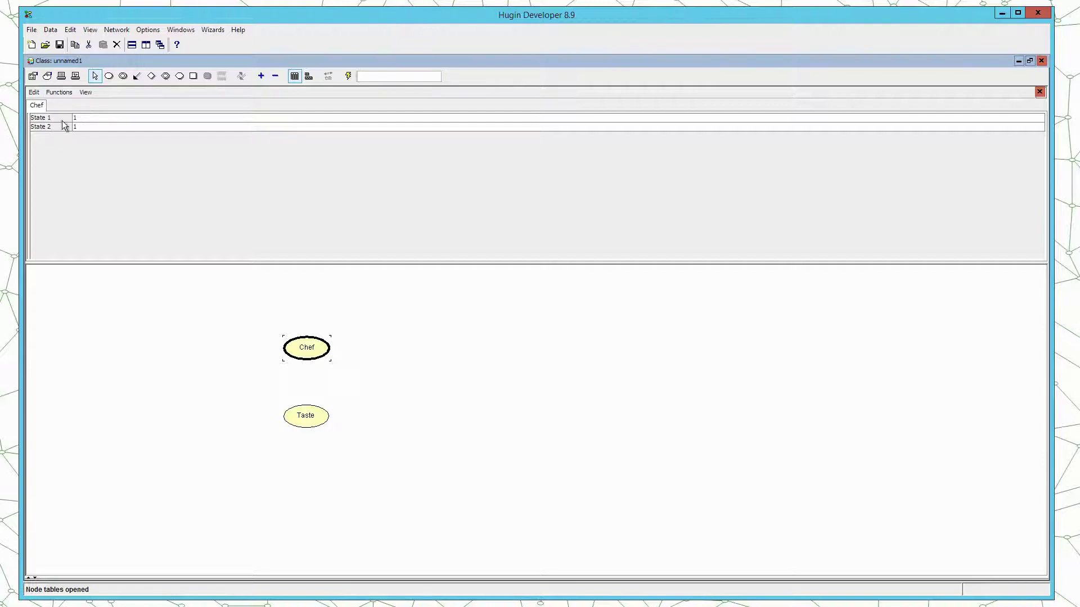
pyautogui.click(261, 76)
pyautogui.click(261, 77)
pyautogui.click(261, 76)
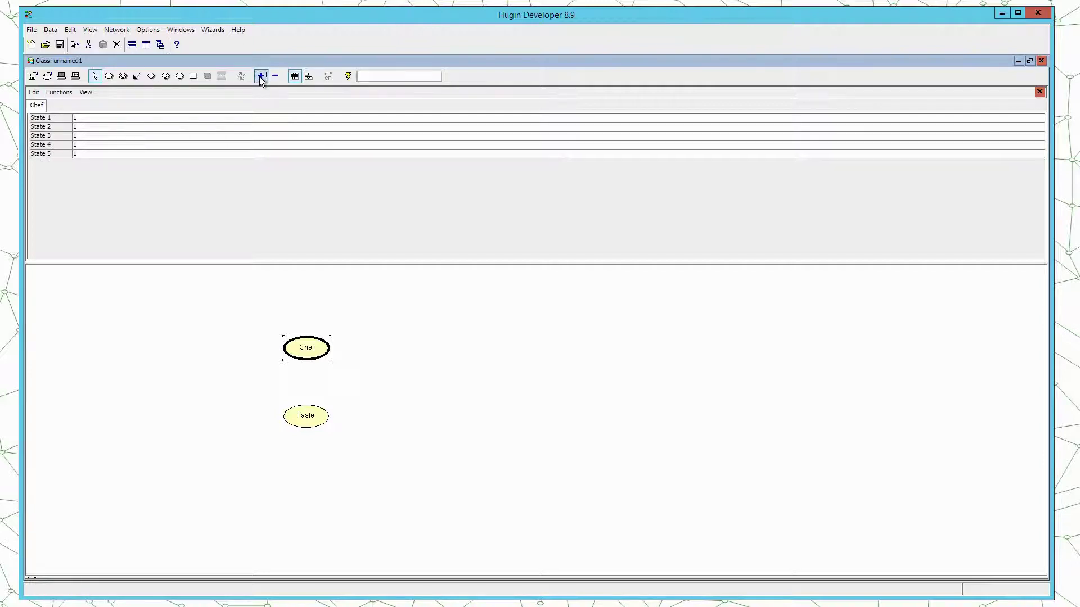
pyautogui.click(262, 77)
pyautogui.click(275, 77)
pyautogui.click(275, 77)
pyautogui.click(274, 77)
pyautogui.click(274, 77)
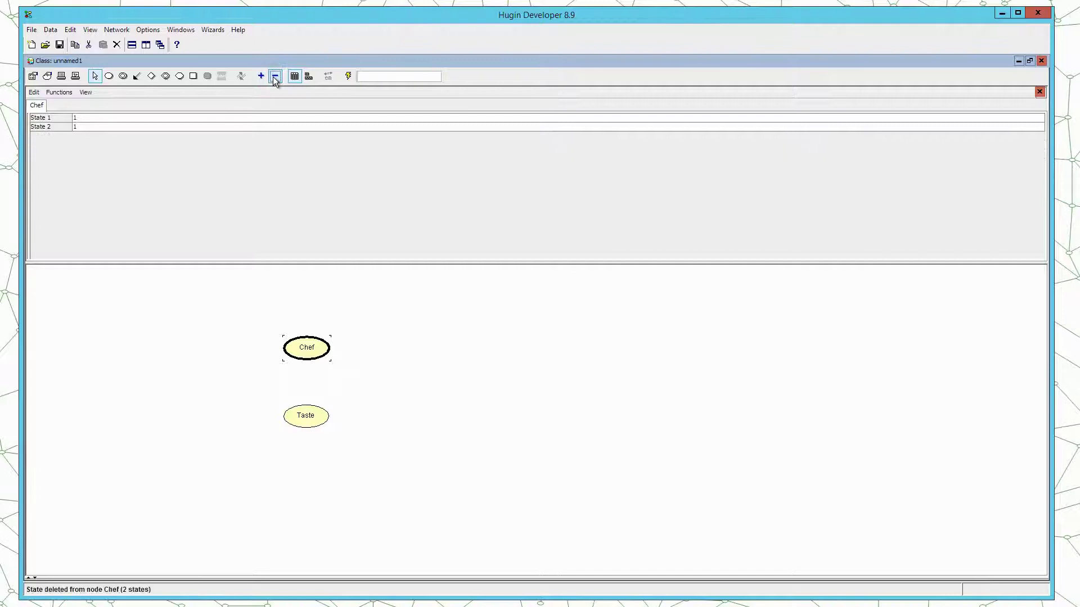
# Rename Chef's two states to peter and eric.
pyautogui.doubleClick(54, 120)
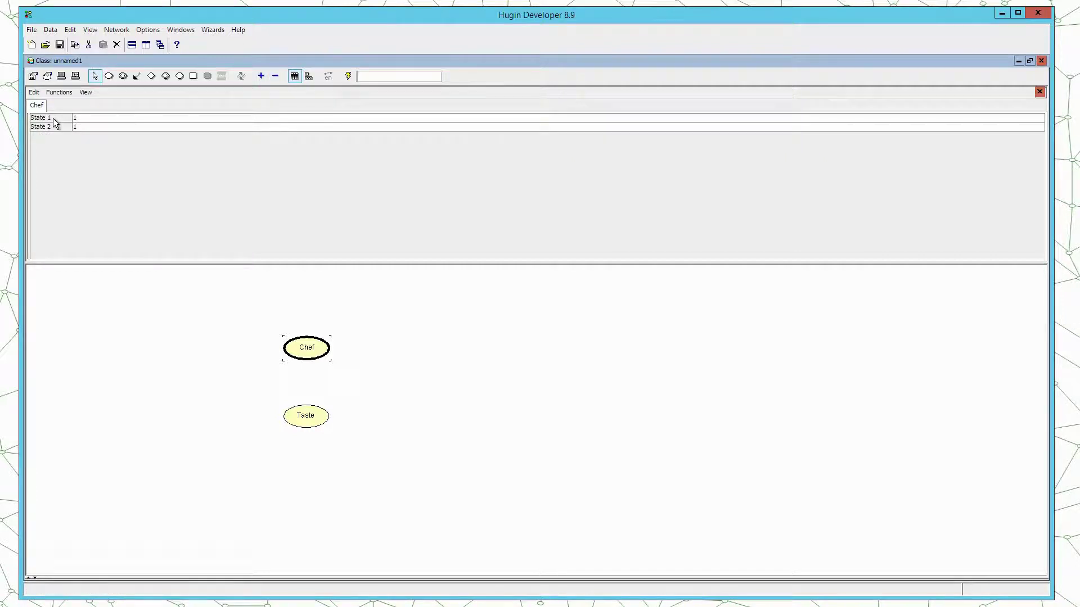
pyautogui.press('BackSpace')
pyautogui.write('peter')
pyautogui.doubleClick(54, 126)
pyautogui.write('eric')
pyautogui.press('Return')
pyautogui.click(104, 307)
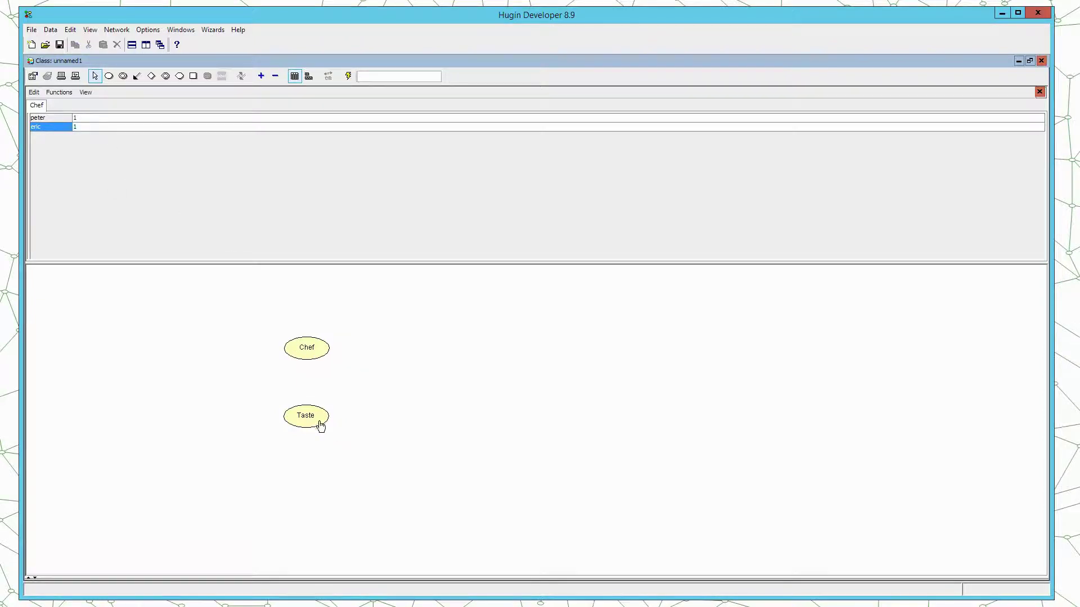
# Open Taste's table and rename its states awful and good.
pyautogui.click(314, 423)
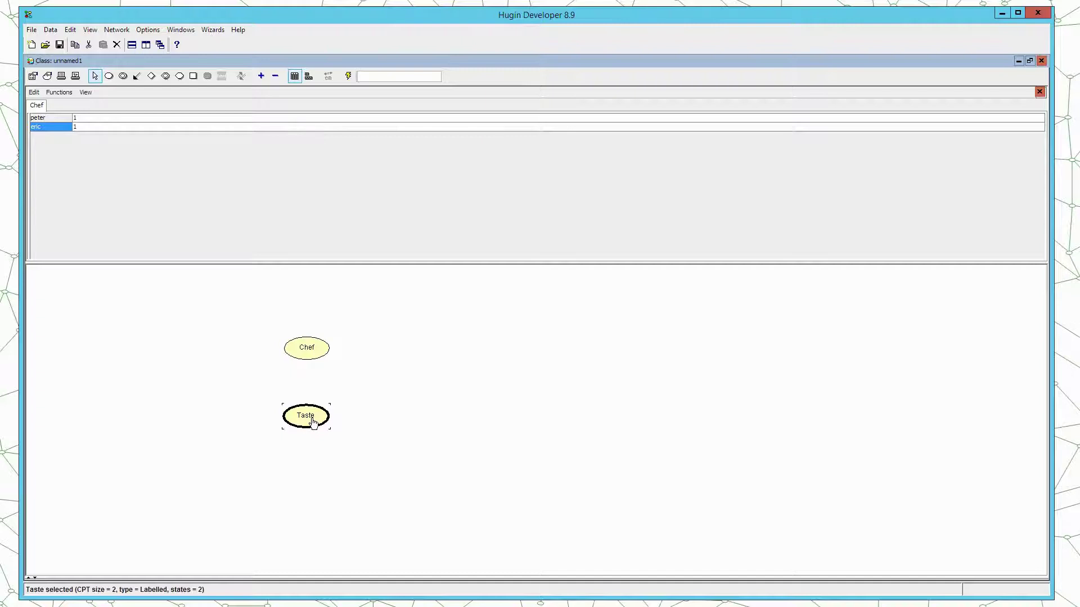
pyautogui.rightClick(314, 423)
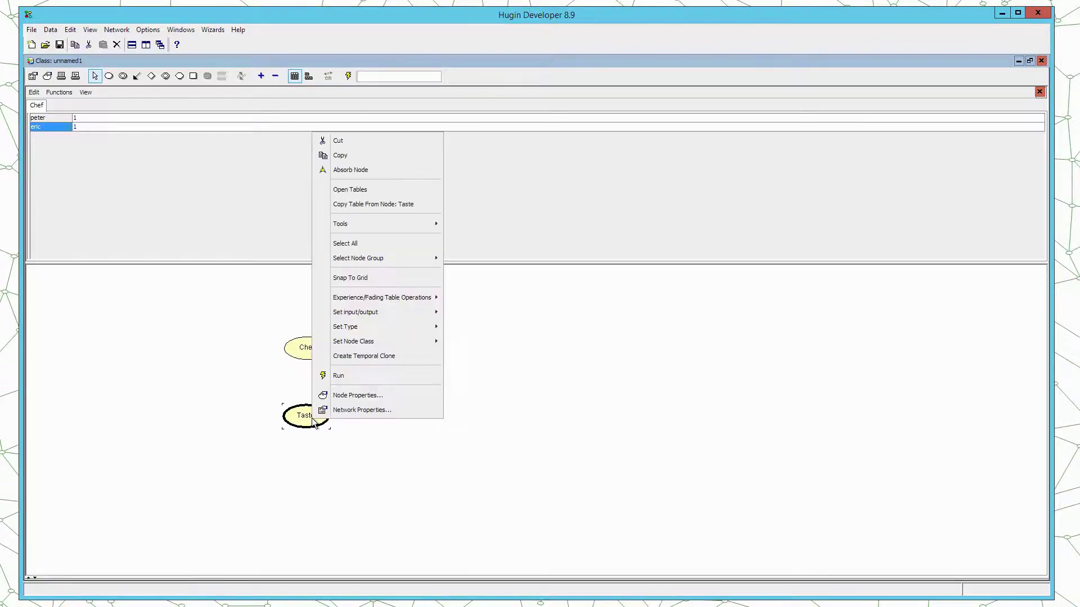
pyautogui.click(378, 195)
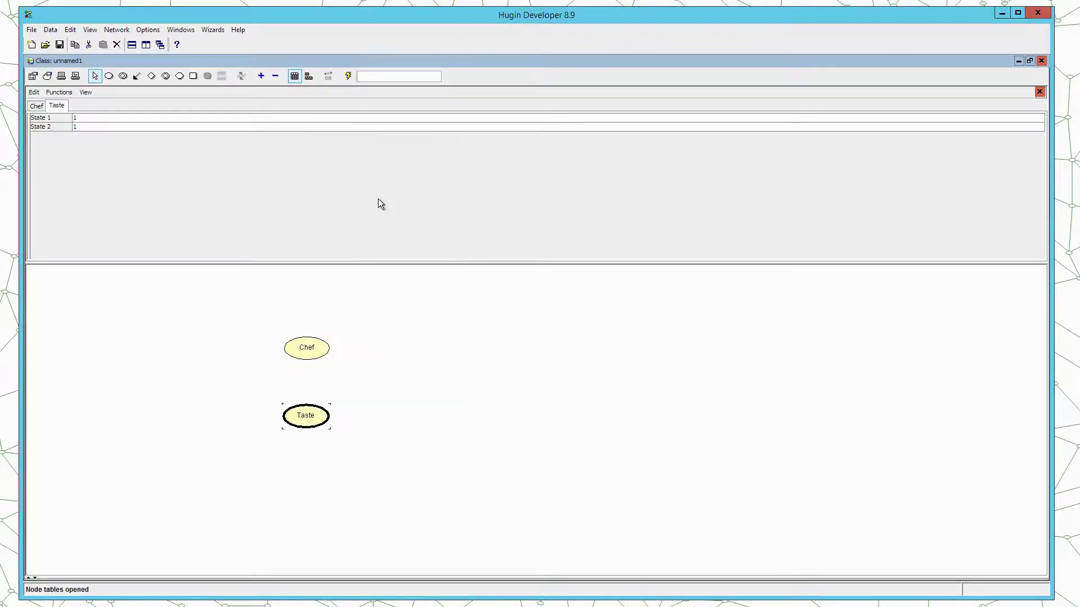
pyautogui.doubleClick(53, 118)
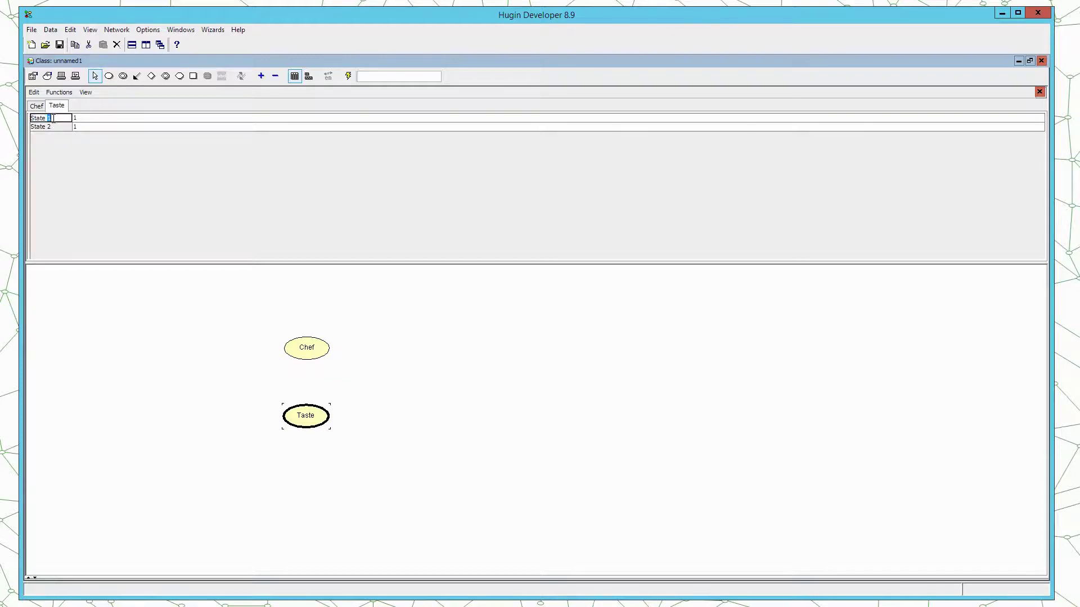
pyautogui.press('BackSpace')
pyautogui.press('BackSpace')
pyautogui.press('BackSpace')
pyautogui.press('BackSpace')
pyautogui.press('BackSpace')
pyautogui.press('BackSpace')
pyautogui.press('BackSpace')
pyautogui.write('aw')
pyautogui.doubleClick(50, 127)
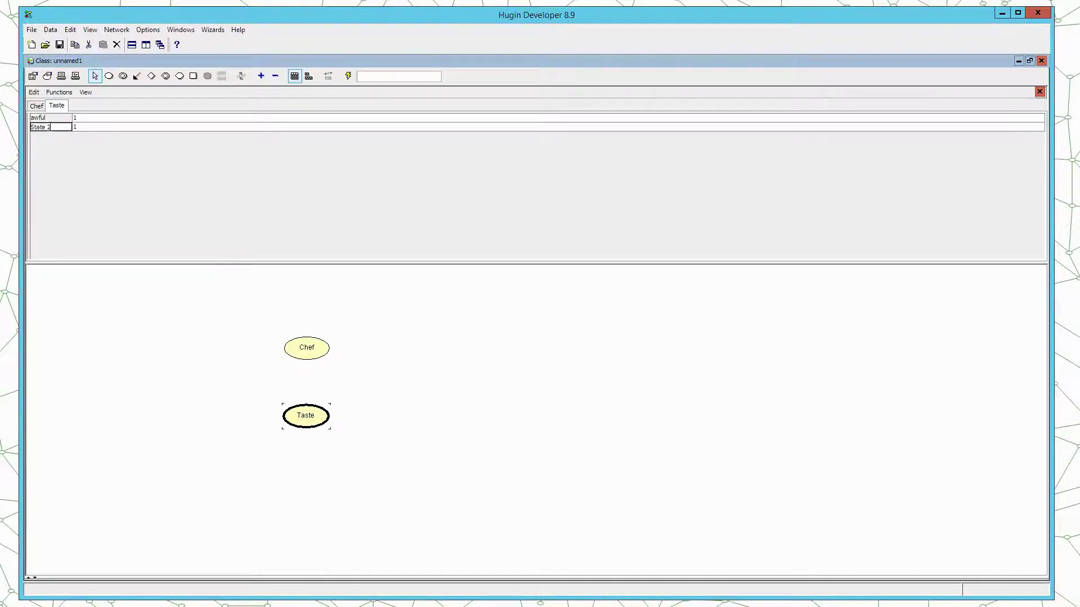
pyautogui.press('BackSpace')
pyautogui.press('BackSpace')
pyautogui.press('BackSpace')
pyautogui.press('BackSpace')
pyautogui.press('BackSpace')
pyautogui.press('BackSpace')
pyautogui.press('BackSpace')
pyautogui.press('Return')
pyautogui.click(212, 318)
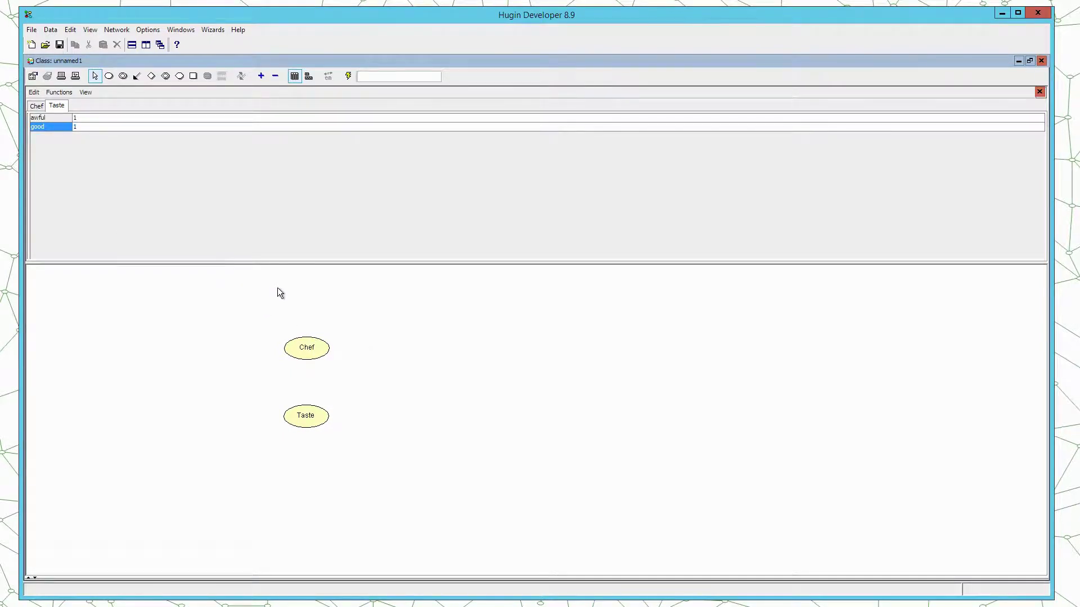
# Draw a link arrow from the Chef node to the Taste node.
pyautogui.click(137, 79)
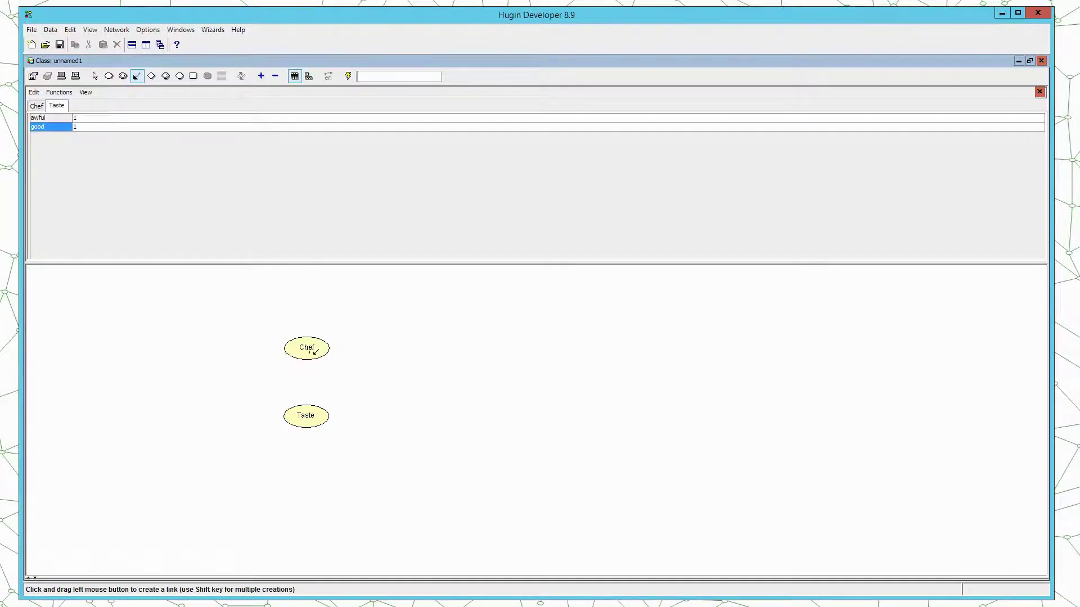
pyautogui.moveTo(313, 351); pyautogui.dragTo(308, 420)
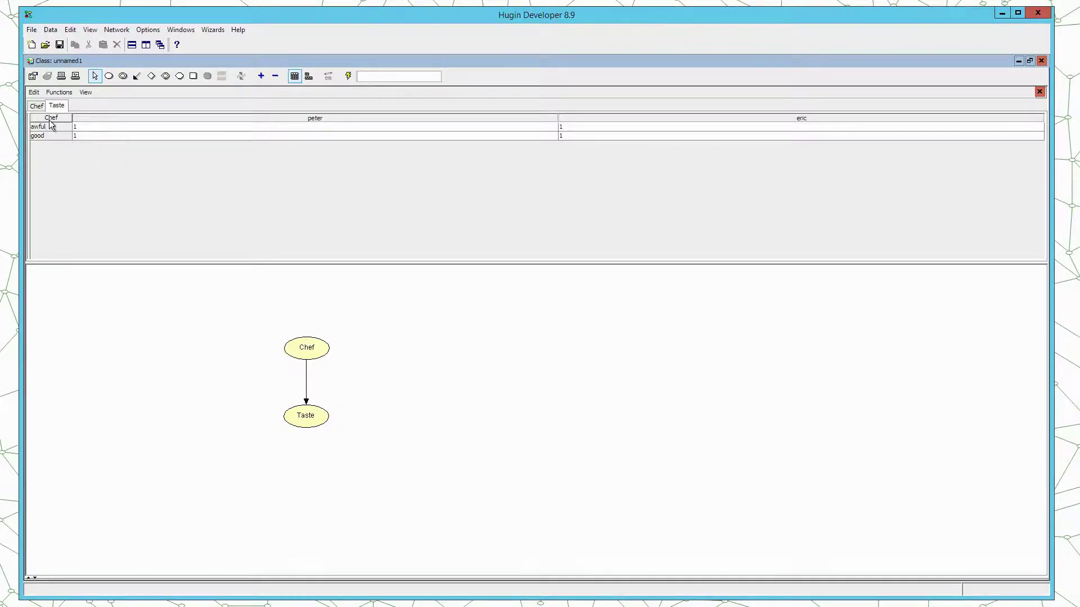
# Compare the Chef and Taste tables, finishing on Chef's table.
pyautogui.click(32, 109)
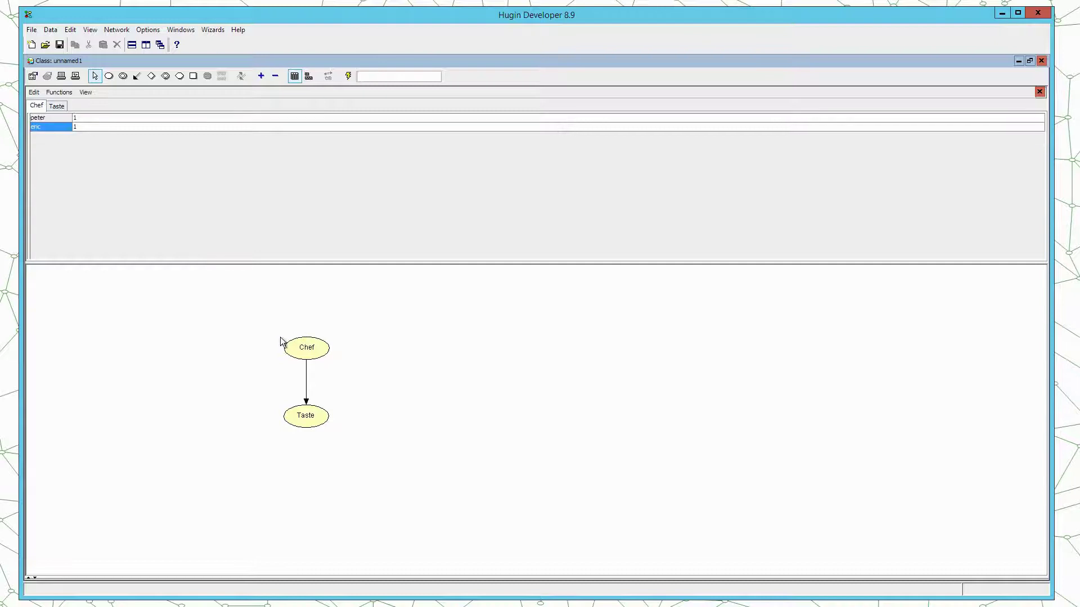
pyautogui.click(297, 347)
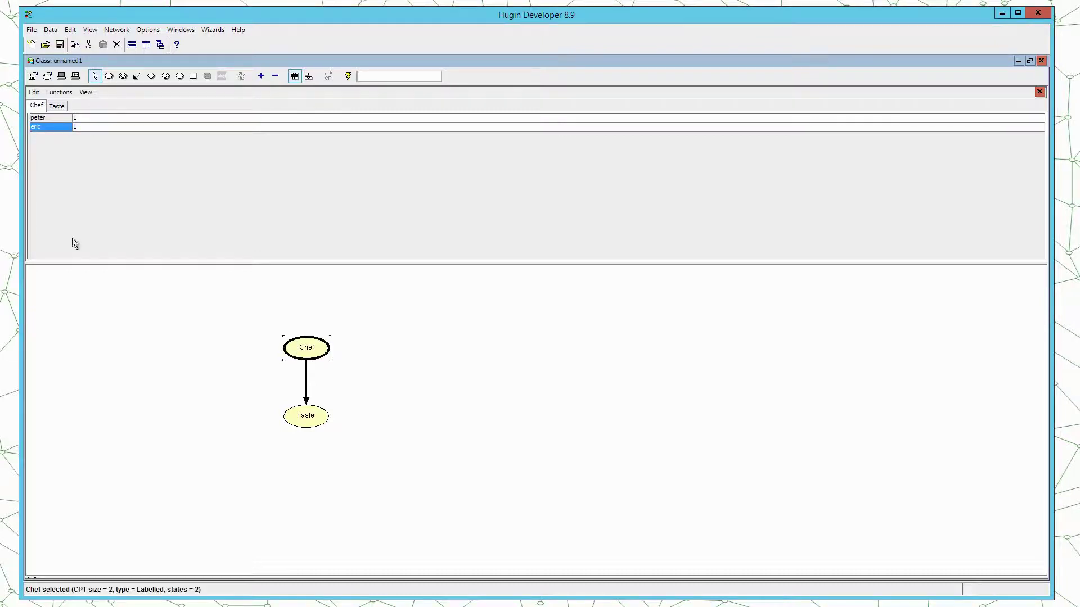
pyautogui.click(56, 107)
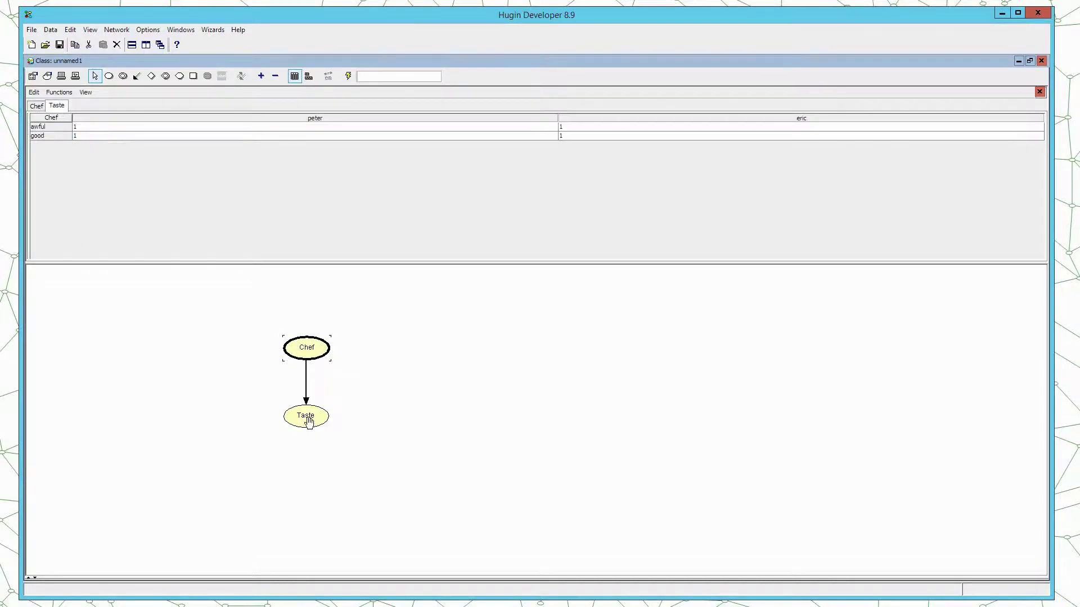
pyautogui.click(309, 420)
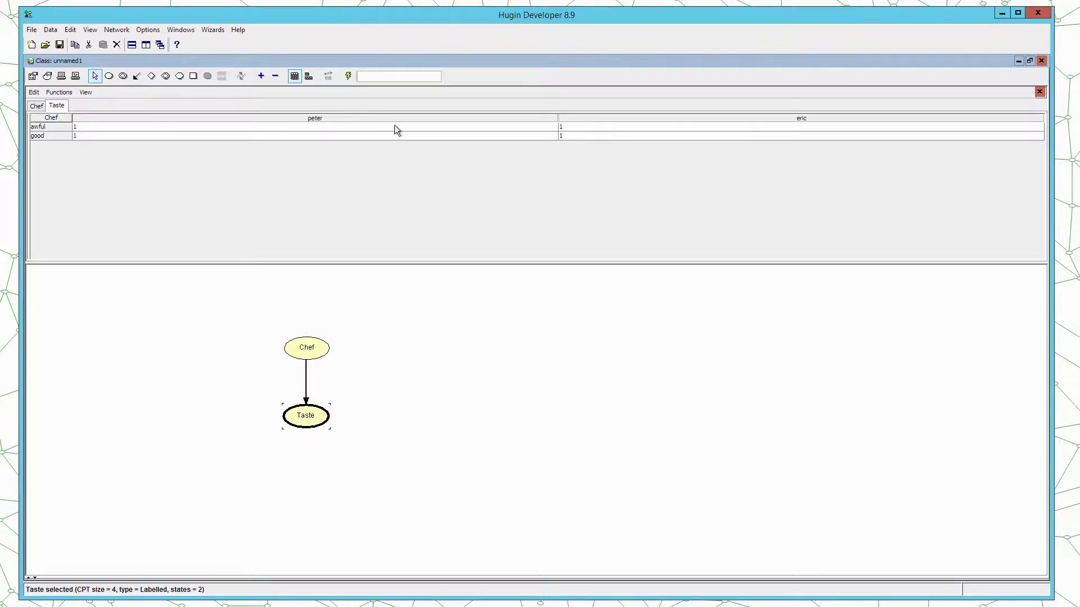
pyautogui.click(309, 347)
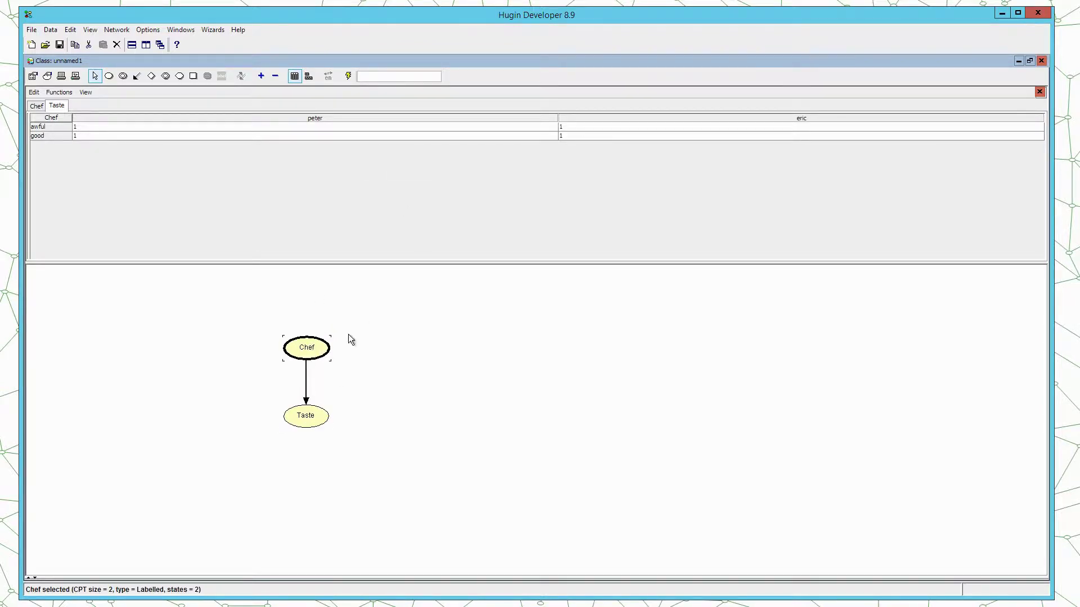
pyautogui.click(36, 105)
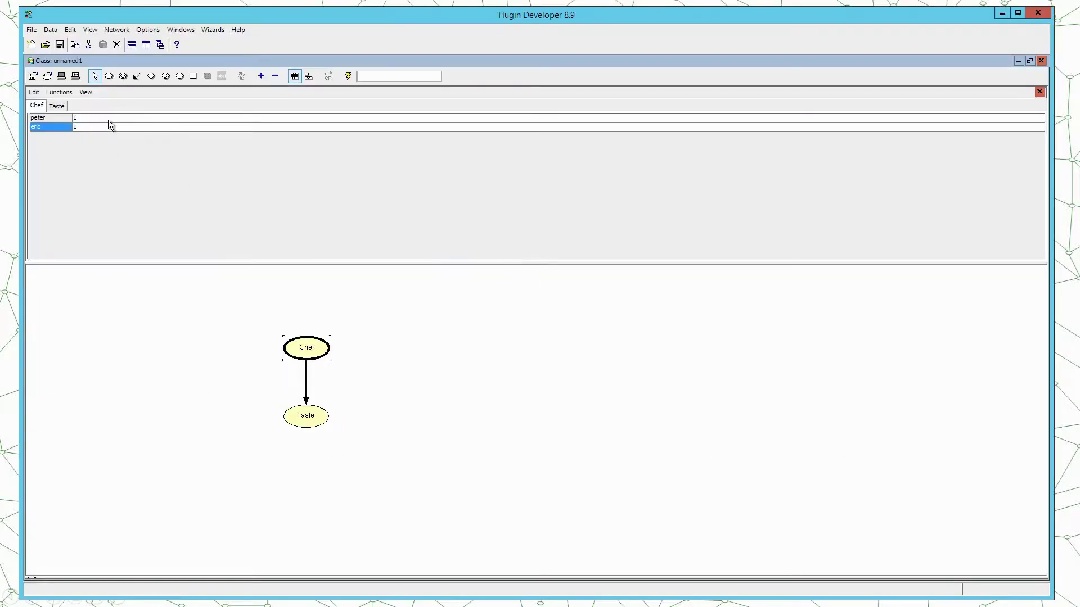
# Set Chef's prior weights to 6 for peter and 1 for eric.
pyautogui.doubleClick(87, 117)
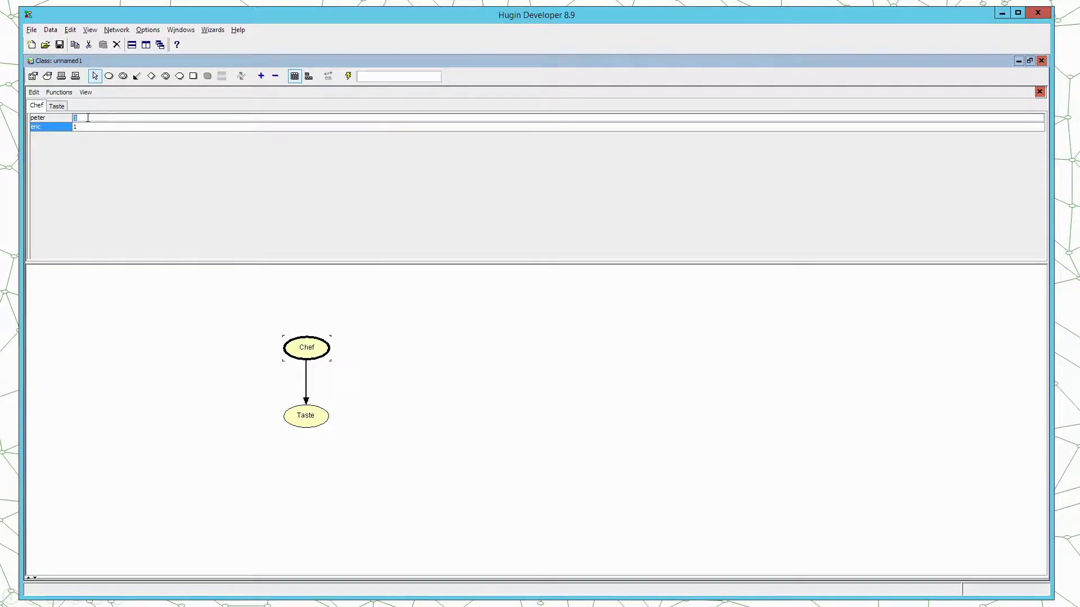
pyautogui.write('6')
pyautogui.doubleClick(103, 128)
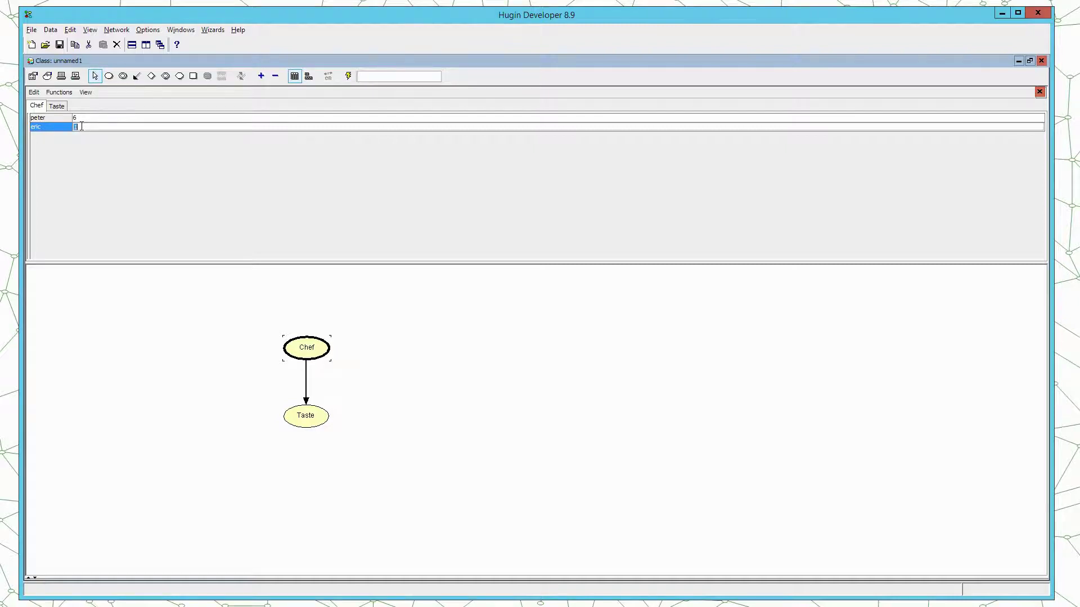
pyautogui.press('Return')
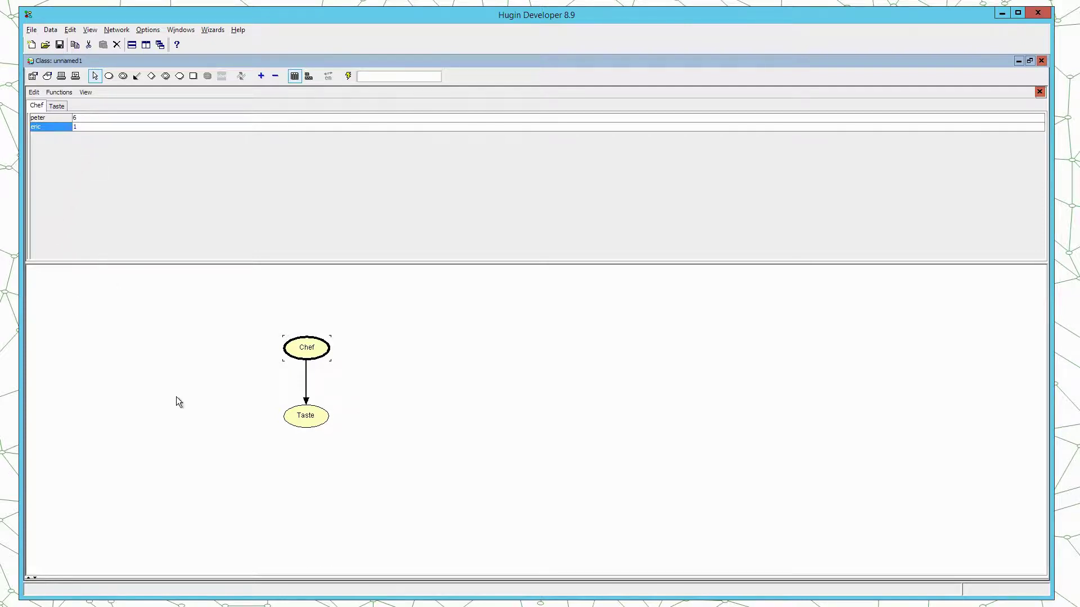
# In Taste's table, give peter's column awful 0.1 and good 0.9.
pyautogui.click(56, 107)
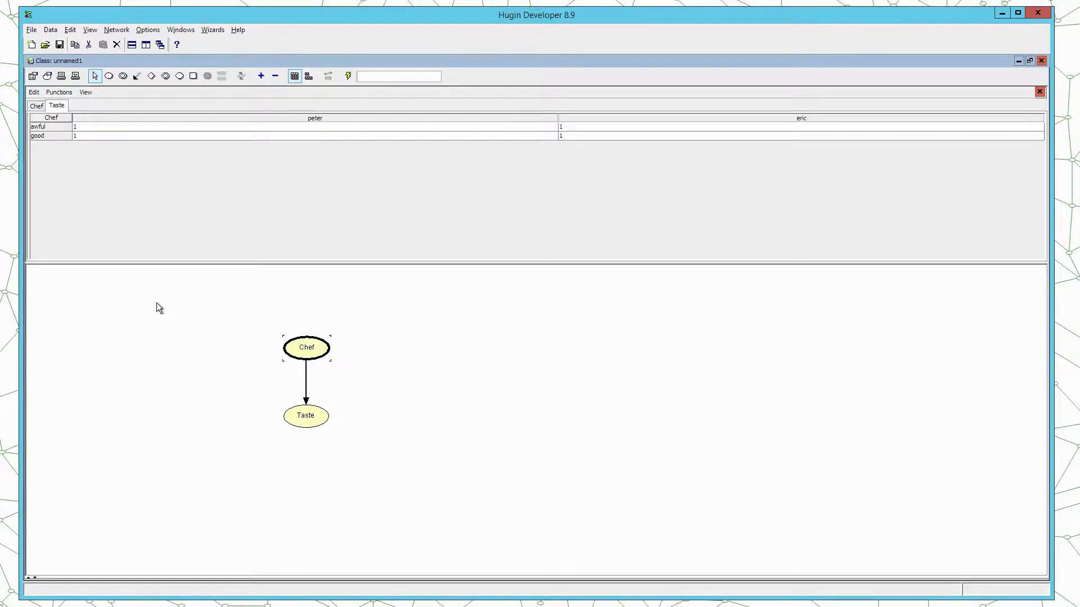
pyautogui.click(235, 129)
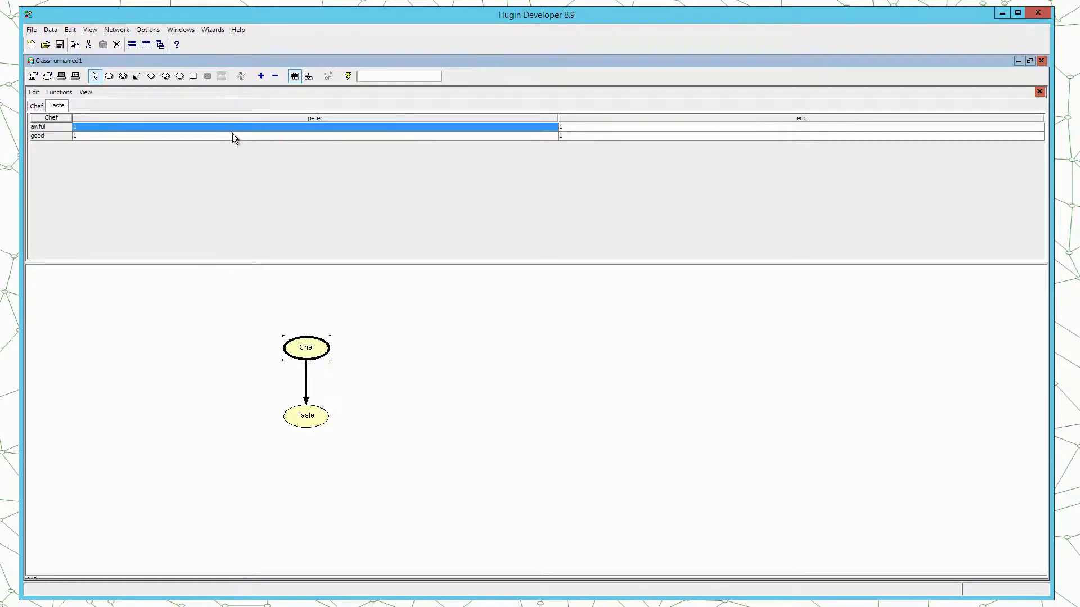
pyautogui.keyDown('shift'); pyautogui.click(228, 136); pyautogui.keyUp('shift')
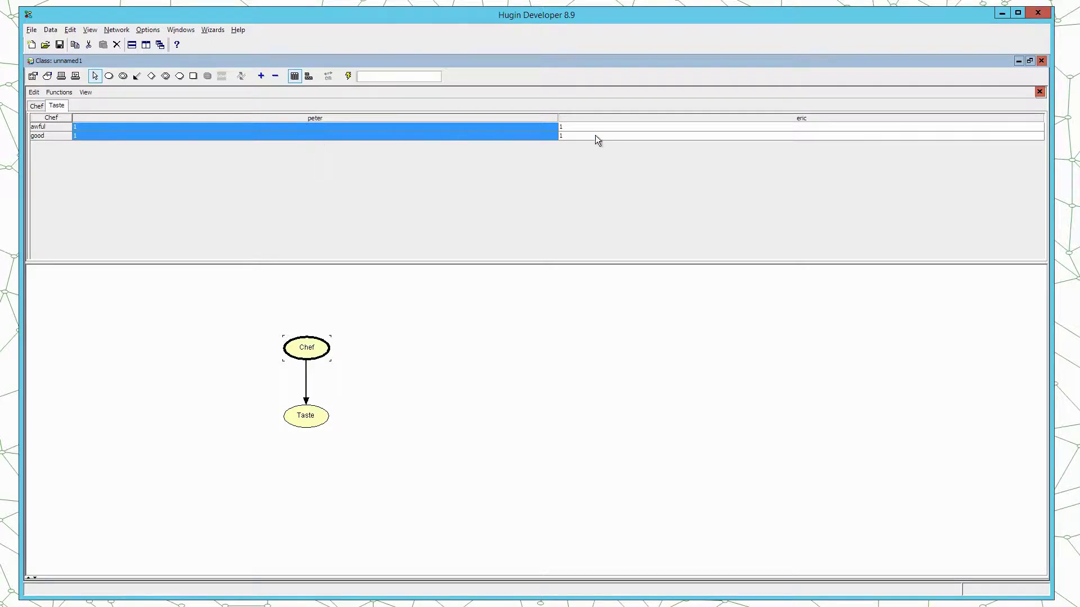
pyautogui.doubleClick(617, 129)
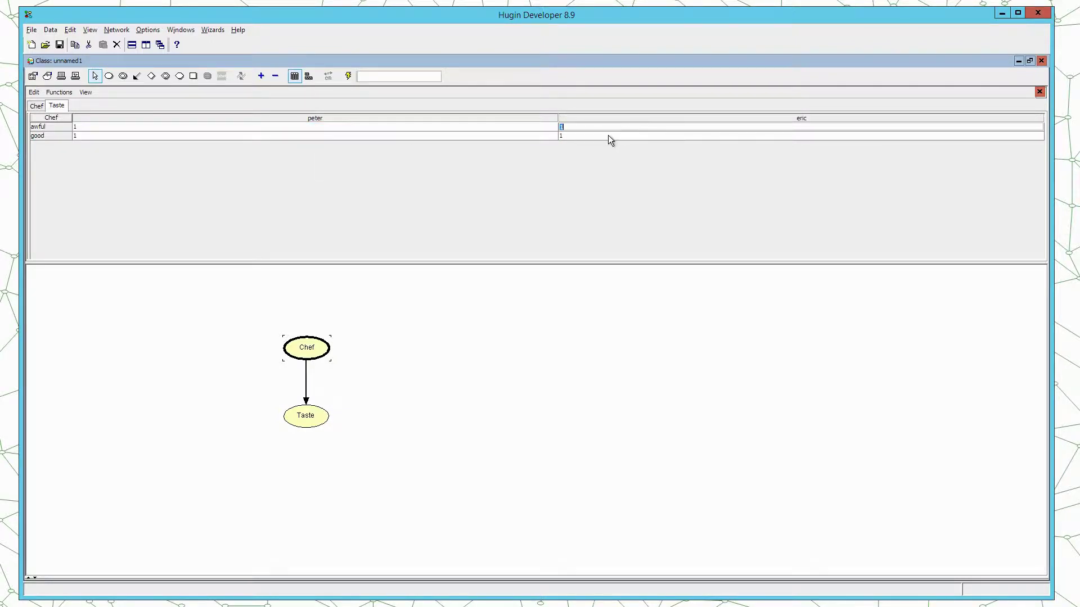
pyautogui.keyDown('shift'); pyautogui.click(608, 136); pyautogui.keyUp('shift')
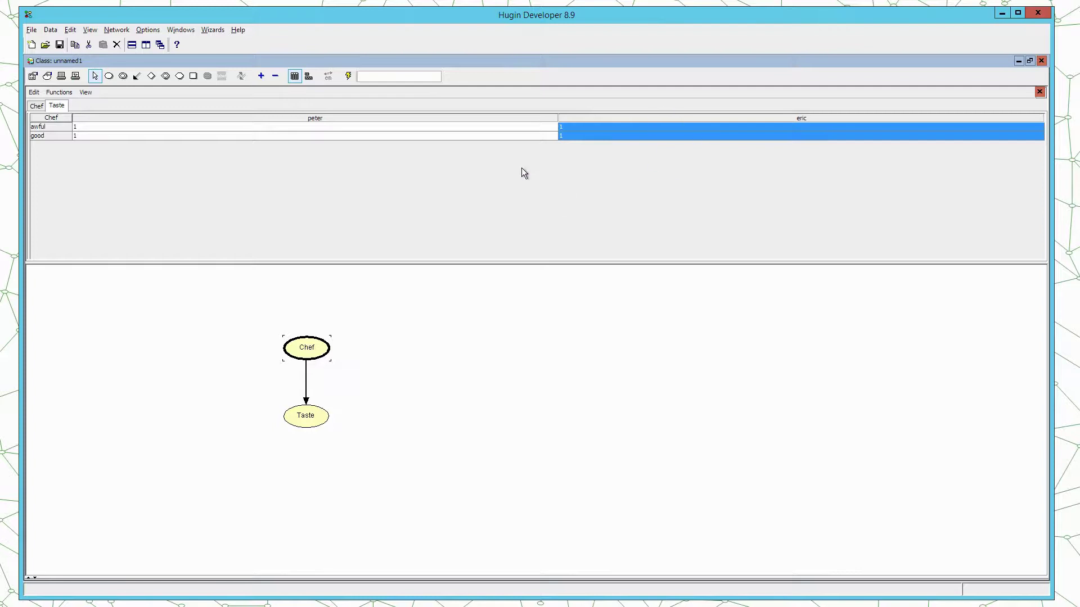
pyautogui.doubleClick(156, 127)
pyautogui.keyDown('shift'); pyautogui.click(151, 134); pyautogui.keyUp('shift')
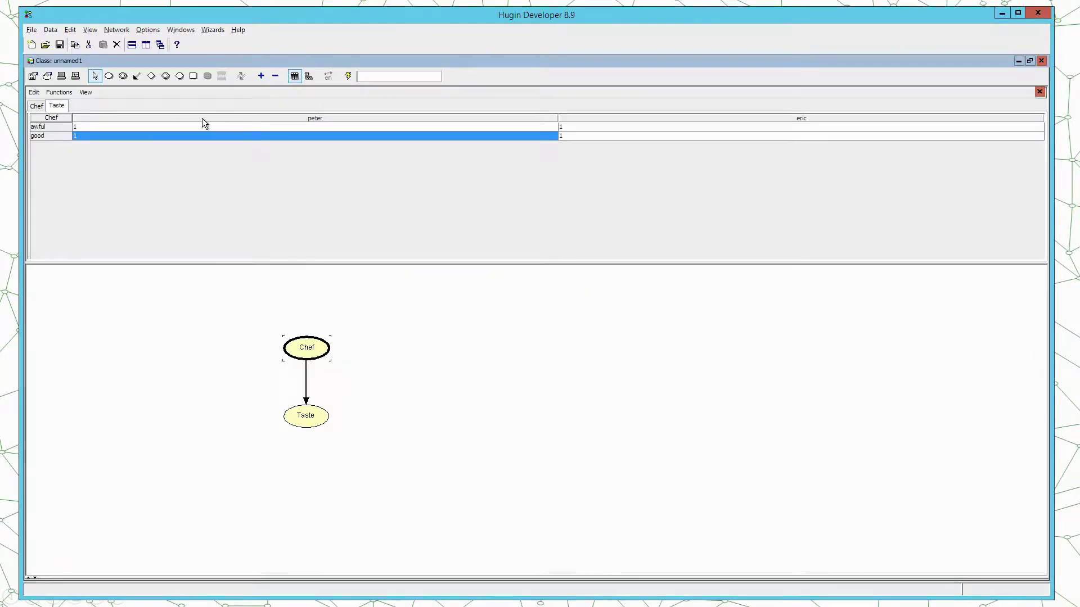
pyautogui.doubleClick(95, 135)
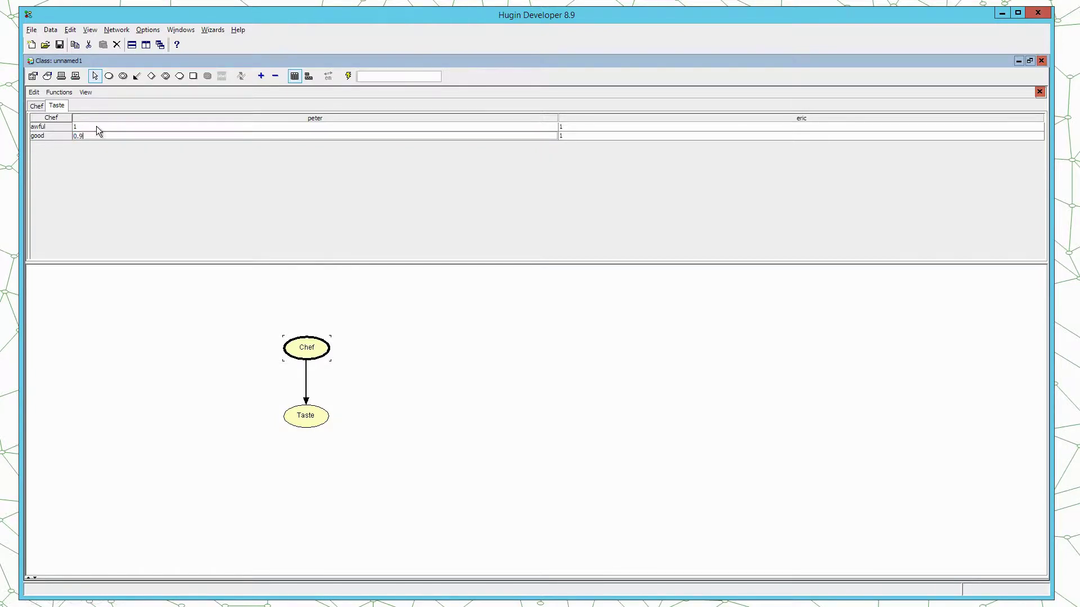
pyautogui.doubleClick(96, 126)
pyautogui.write('0')
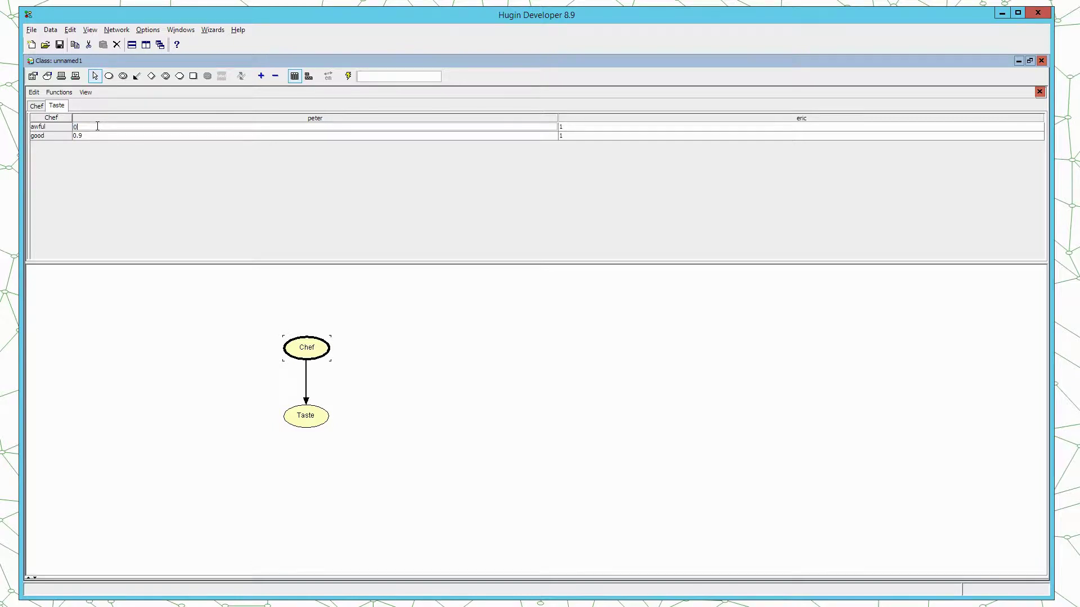
pyautogui.press('Return')
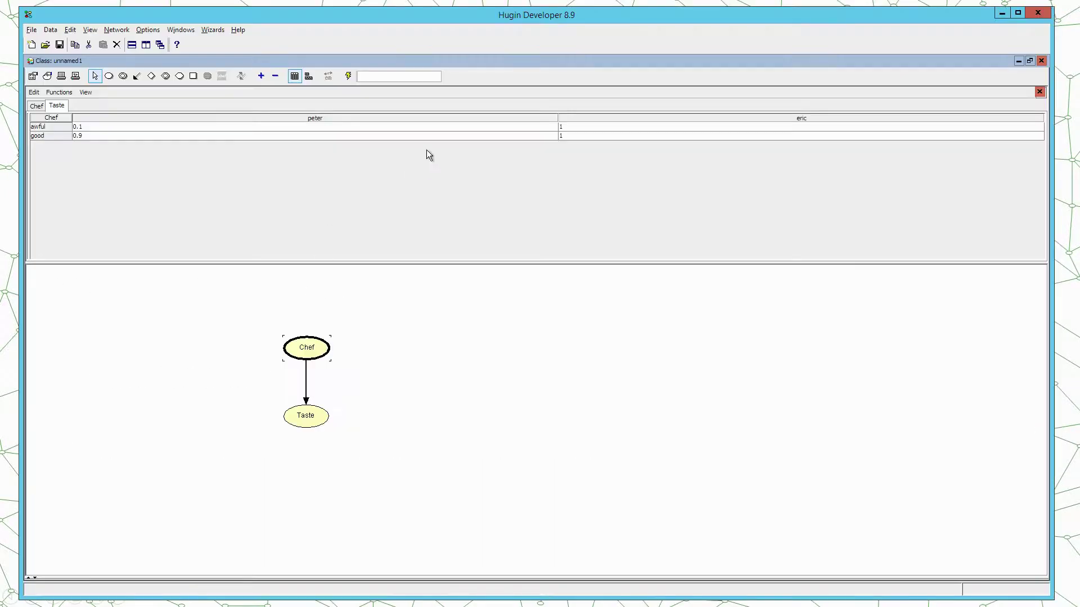
# Set eric's Taste probabilities to 0.5 awful and 0.5 good.
pyautogui.click(586, 127)
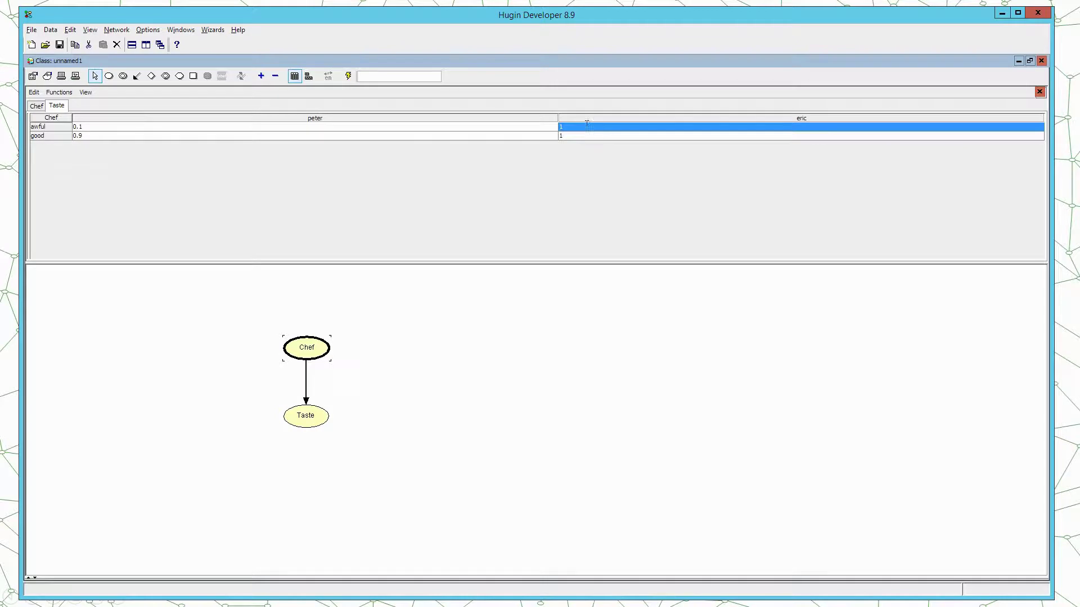
pyautogui.doubleClick(586, 126)
pyautogui.write('0.5')
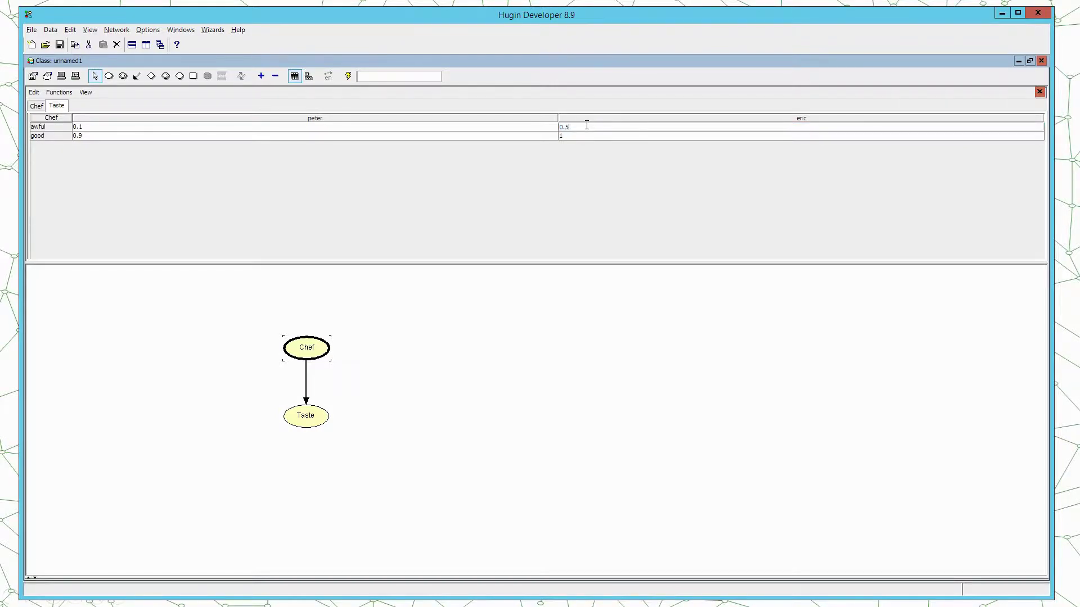
pyautogui.doubleClick(613, 135)
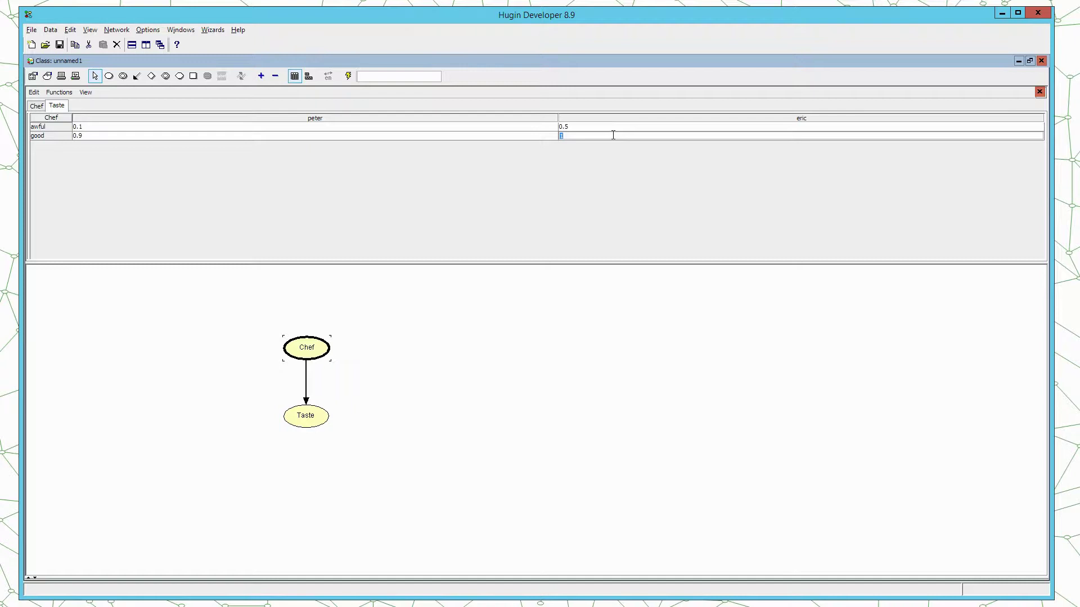
pyautogui.write('0.5')
pyautogui.press('Return')
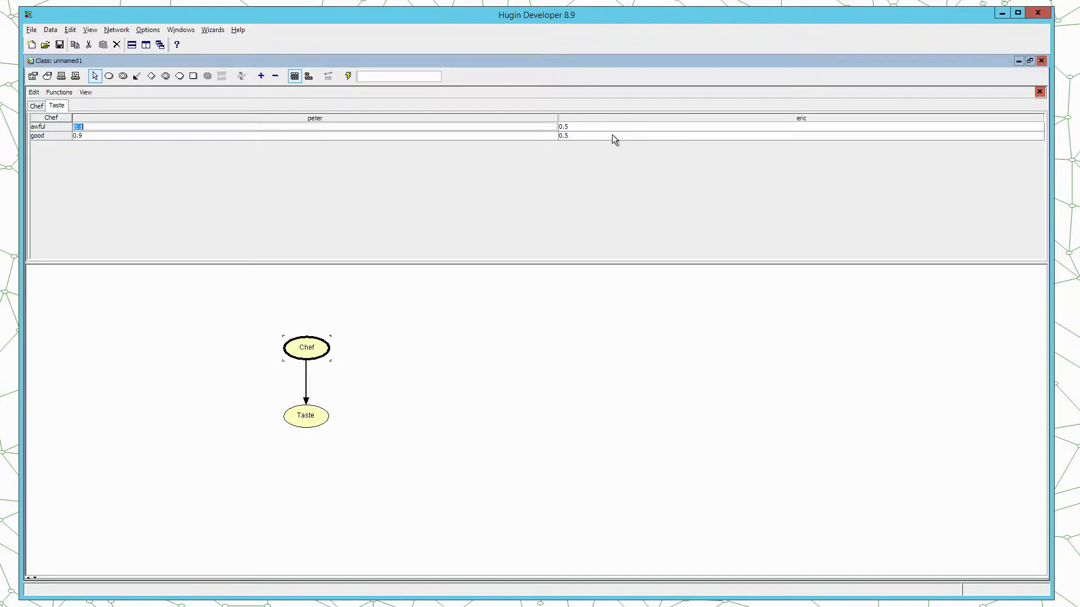
pyautogui.click(564, 342)
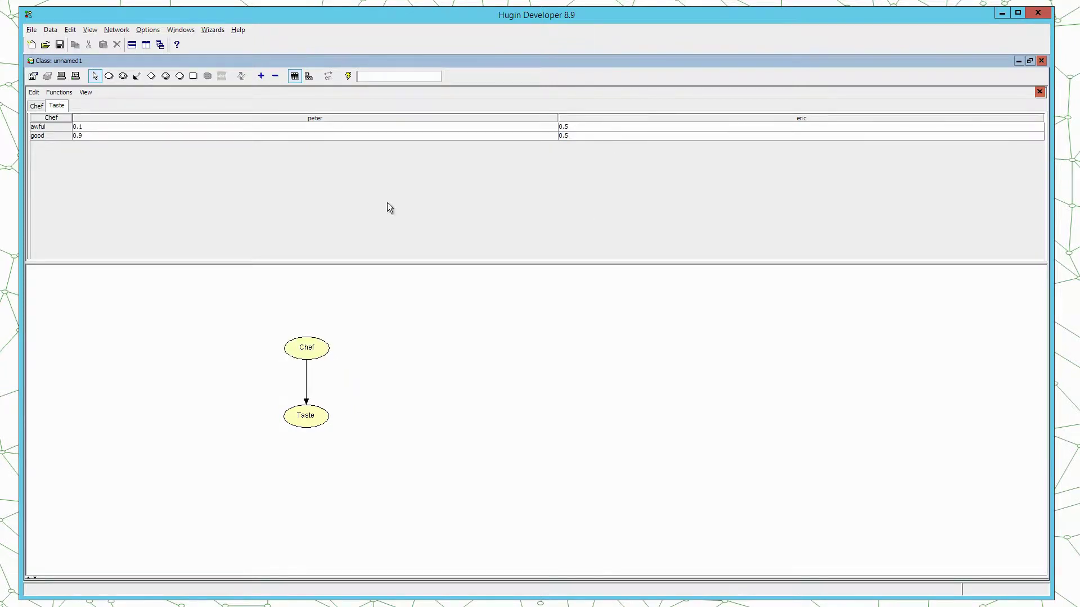
# Switch between the Chef and Taste tables, ending on Chef's.
pyautogui.click(37, 106)
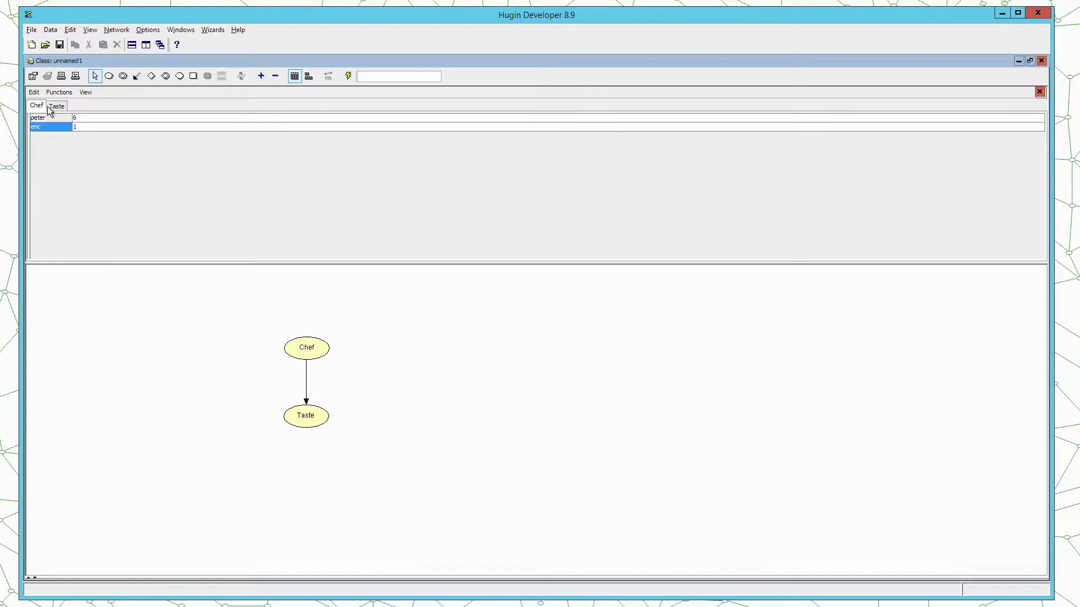
pyautogui.click(56, 106)
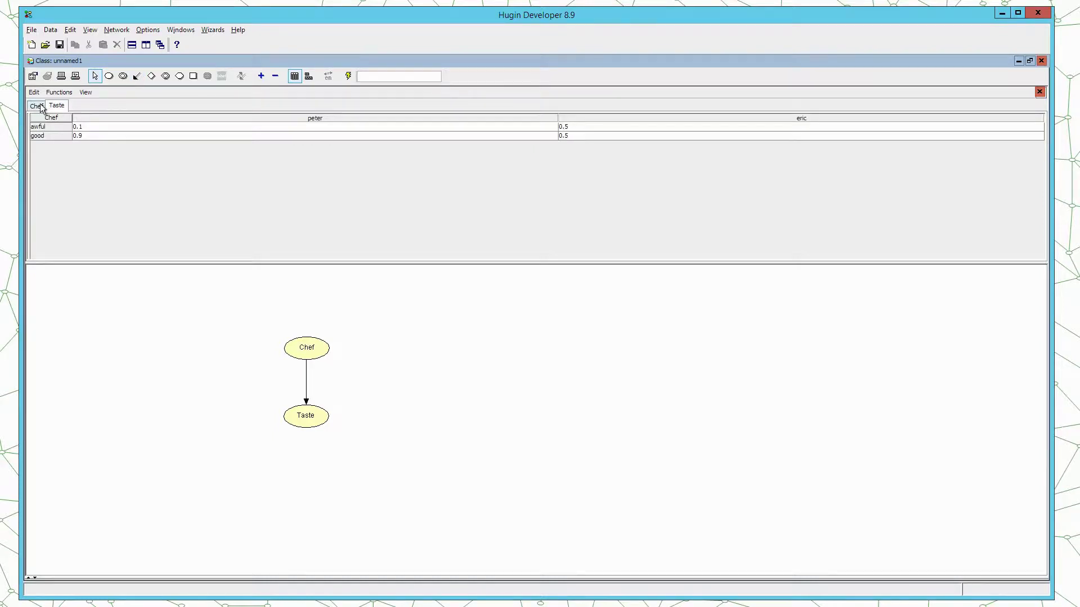
pyautogui.click(38, 105)
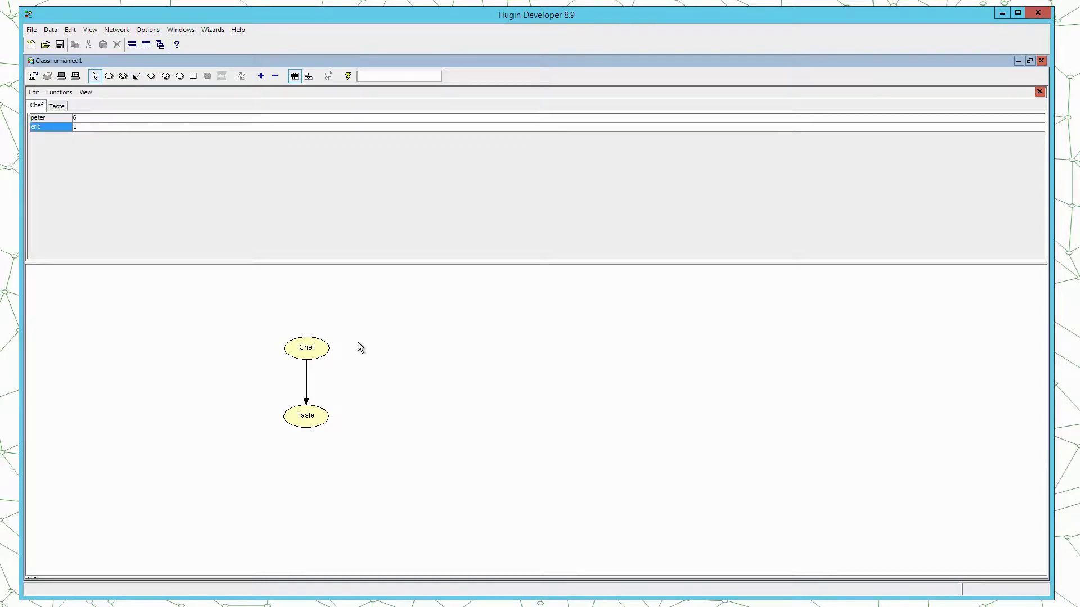
# Compile the network into run mode and place Chef's monitor beside its node.
pyautogui.click(349, 76)
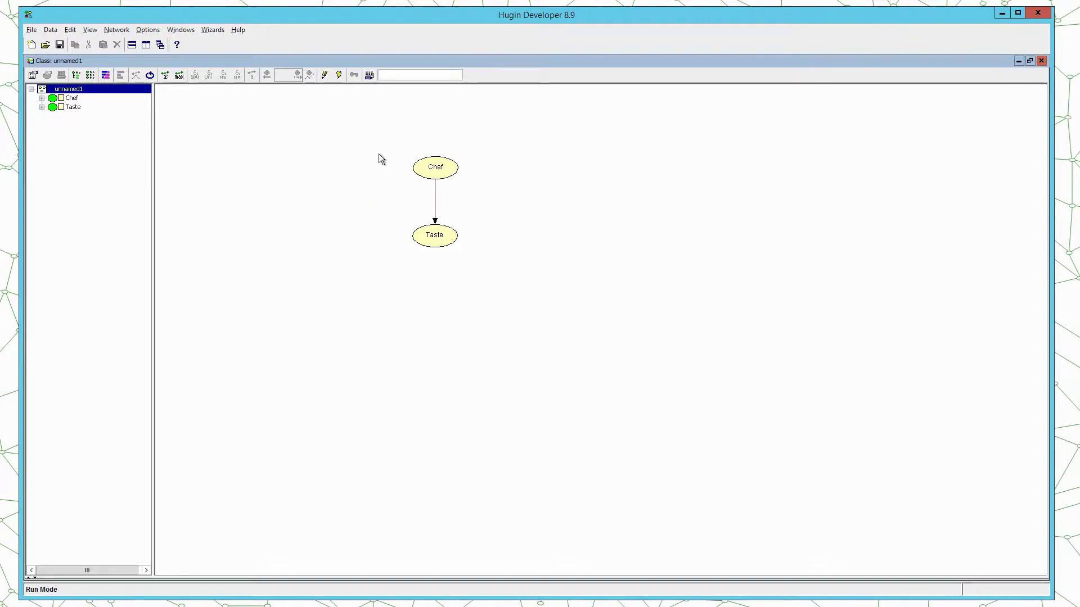
pyautogui.click(436, 169)
pyautogui.rightClick(440, 169)
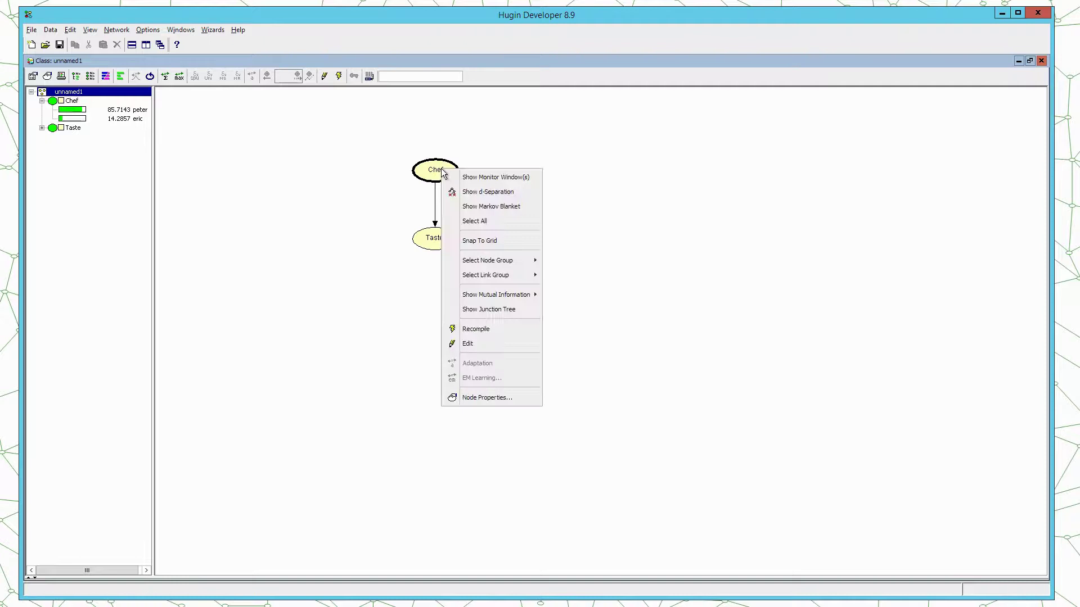
pyautogui.click(512, 180)
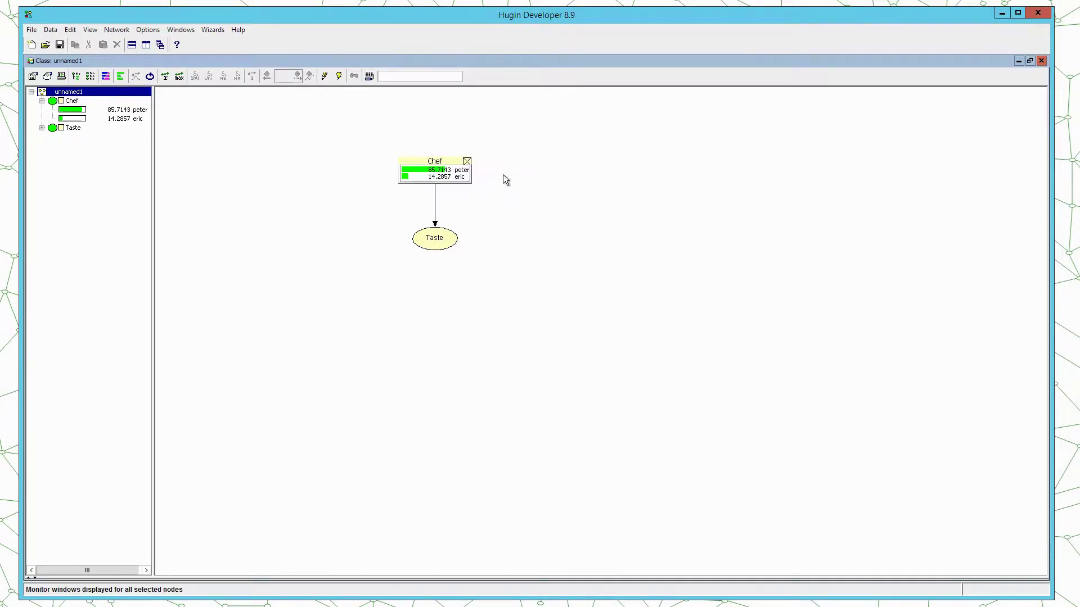
pyautogui.moveTo(448, 175); pyautogui.dragTo(529, 161)
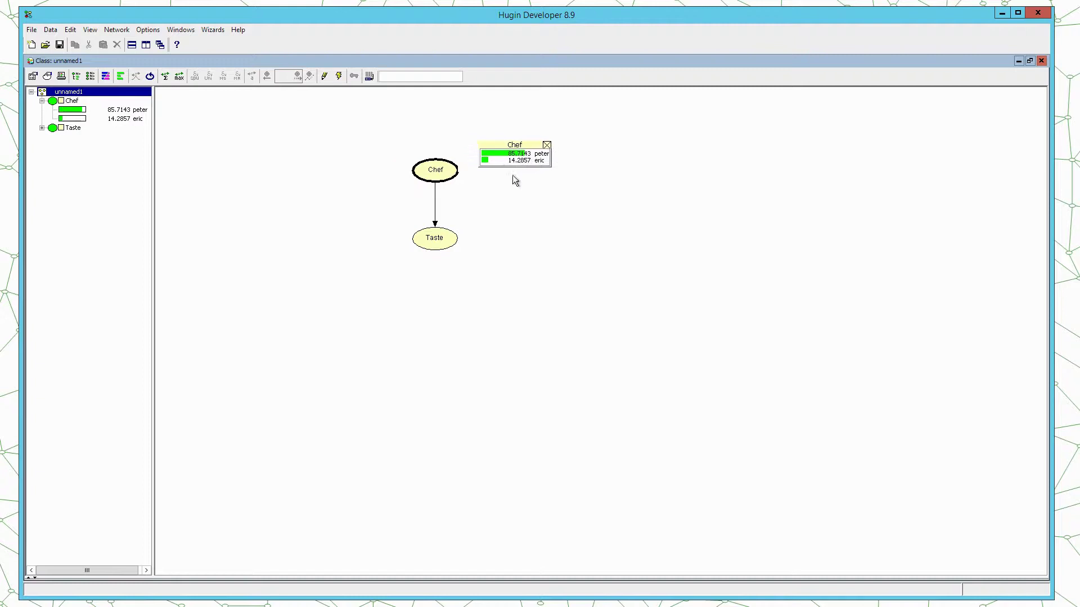
# Show a monitor for Taste and position it beside the Taste node.
pyautogui.click(439, 240)
pyautogui.rightClick(439, 240)
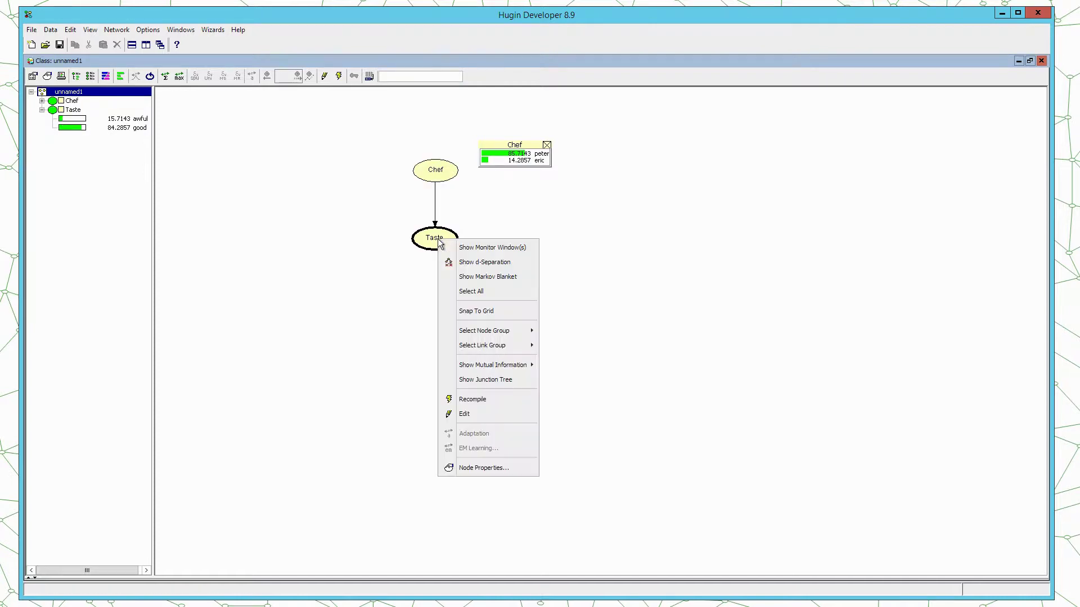
pyautogui.click(498, 248)
pyautogui.moveTo(455, 247); pyautogui.dragTo(534, 252)
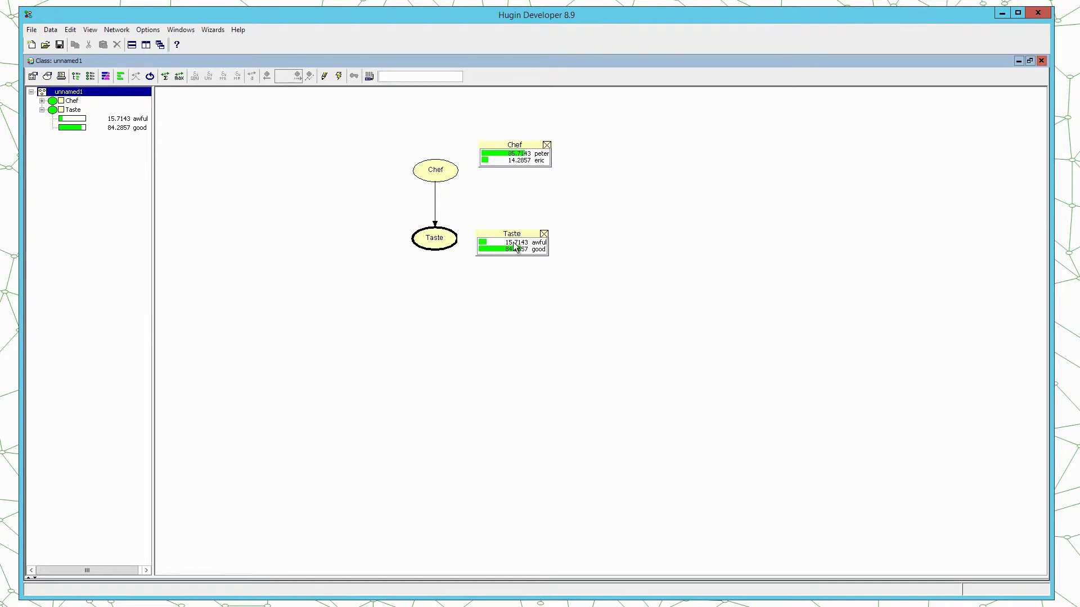
# Enter awful as Taste evidence, shifting Chef to 54.5455% peter, 45.4545% eric.
pyautogui.doubleClick(512, 243)
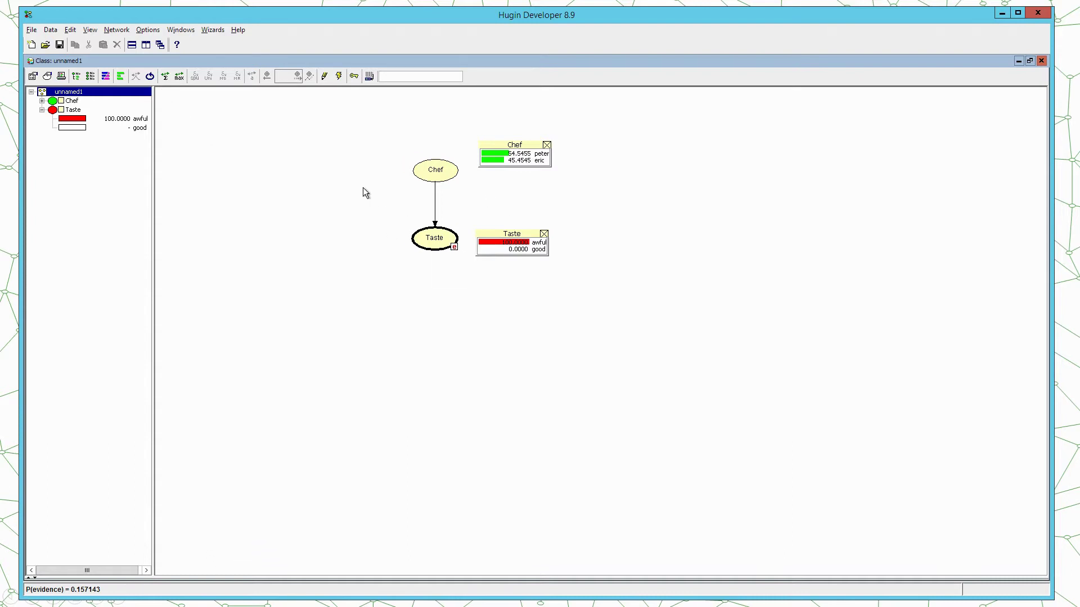
# Reinitialize the network, restoring priors Chef 85.7143% peter and Taste 84.2857% good.
pyautogui.click(150, 76)
pyautogui.click(372, 237)
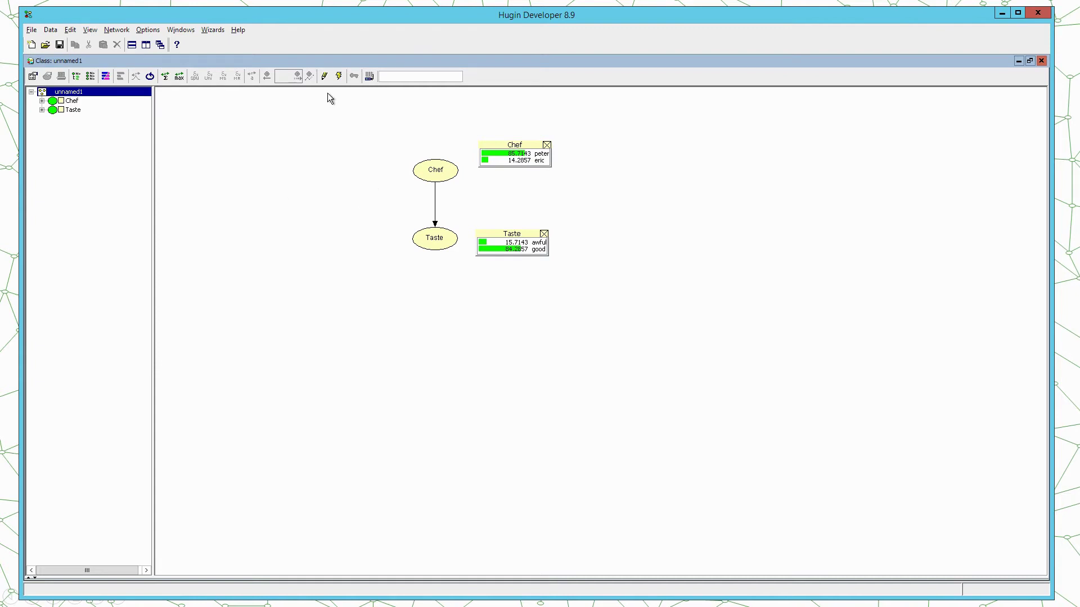
pyautogui.click(325, 77)
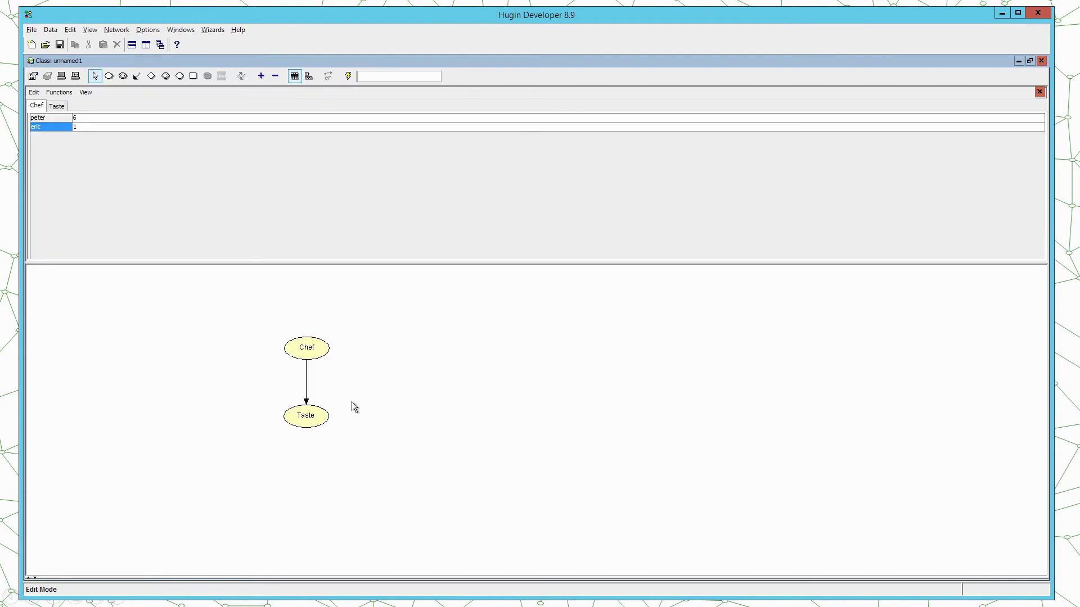
pyautogui.click(348, 76)
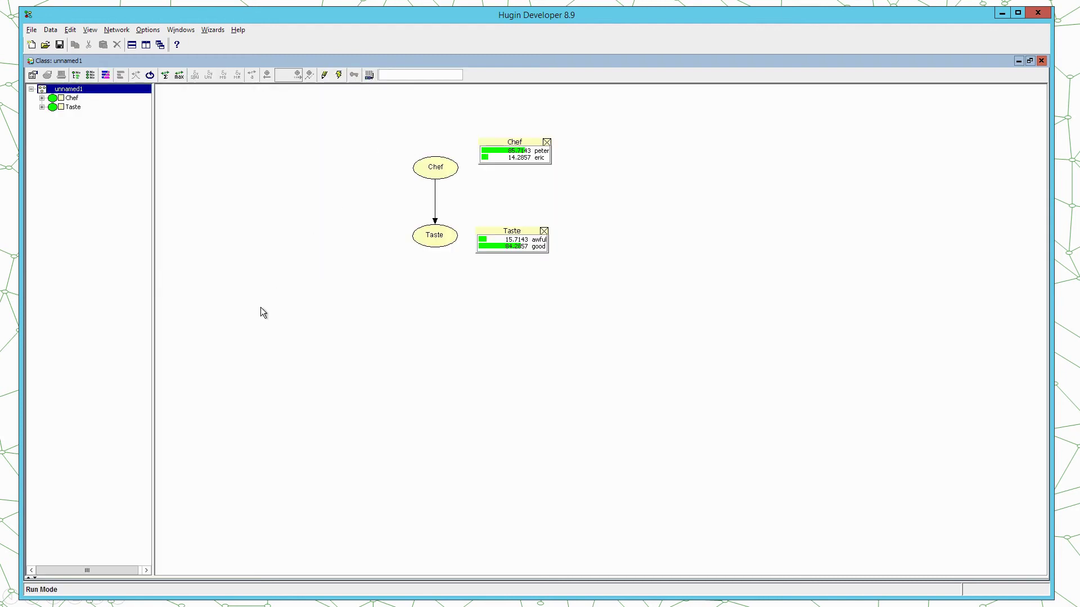